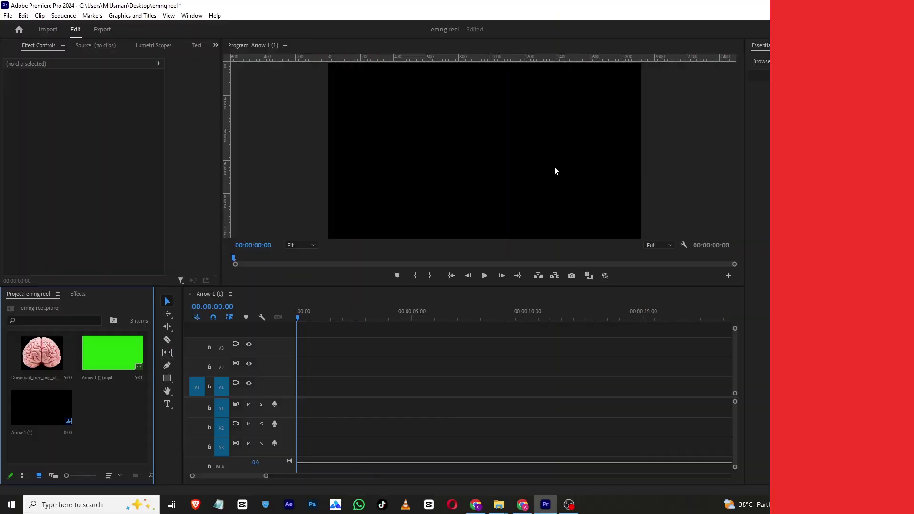
# - Draw a rectangle covering the whole frame as the background, scale it to 109 and accept its beige fill colour
pyautogui.click(294, 243)
pyautogui.click(301, 254)
pyautogui.click(167, 380)
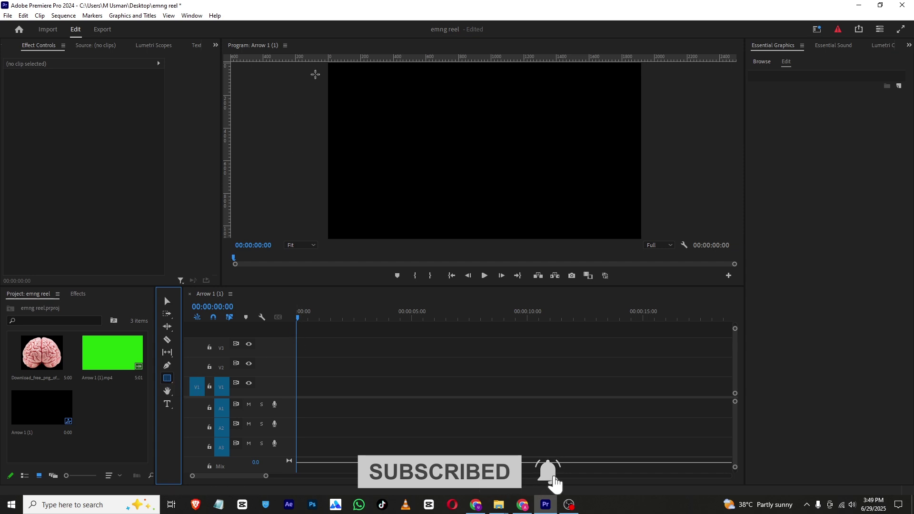
pyautogui.moveTo(320, 64)
pyautogui.mouseDown()
pyautogui.moveTo(522, 121)
pyautogui.moveTo(658, 241)
pyautogui.mouseUp()
pyautogui.moveTo(89, 105); pyautogui.dragTo(94, 105)
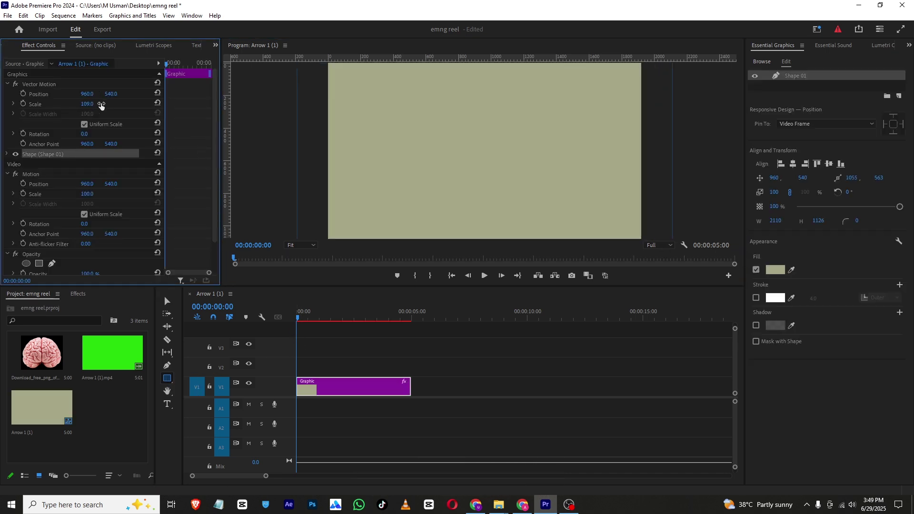
pyautogui.click(776, 270)
pyautogui.click(561, 181)
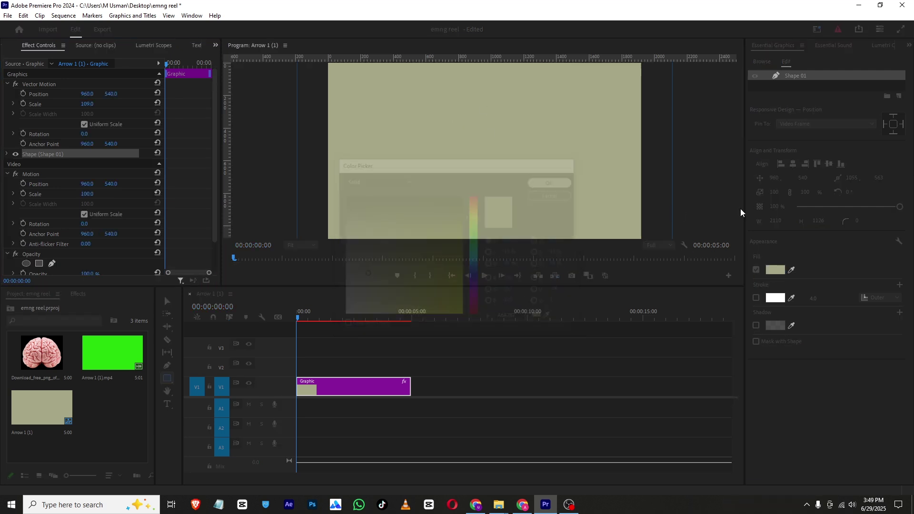
# - Place the brain image on V2 at the start of the sequence, above the background, and scale it to 236
pyautogui.moveTo(55, 373); pyautogui.dragTo(296, 363)
pyautogui.click(366, 363)
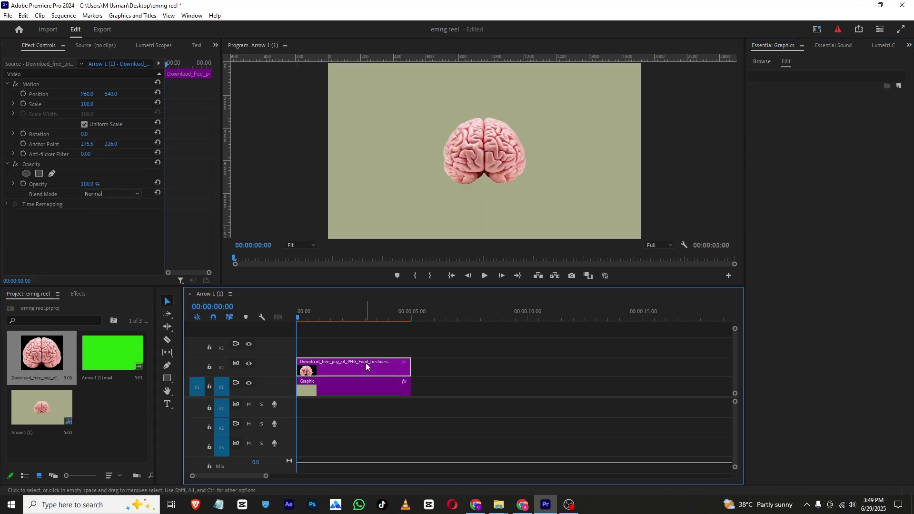
pyautogui.moveTo(91, 105); pyautogui.dragTo(108, 105)
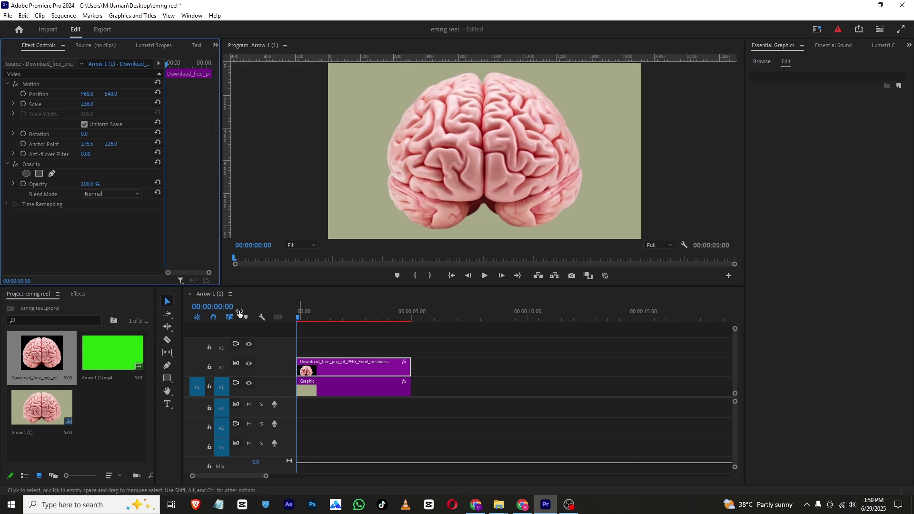
# - Draw a closed pen mask in the brain clip's Opacity, following the central groove and enclosing the right half of the brain
pyautogui.click(51, 174)
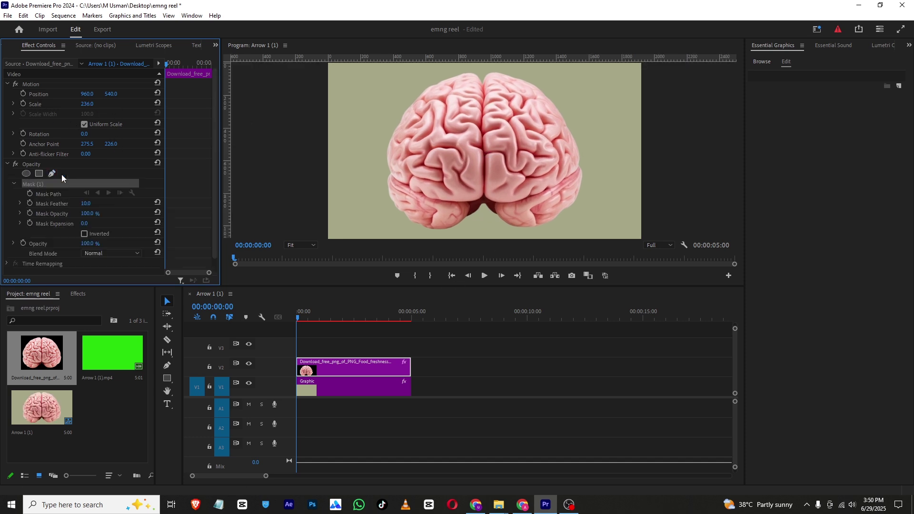
pyautogui.click(483, 63)
pyautogui.click(485, 90)
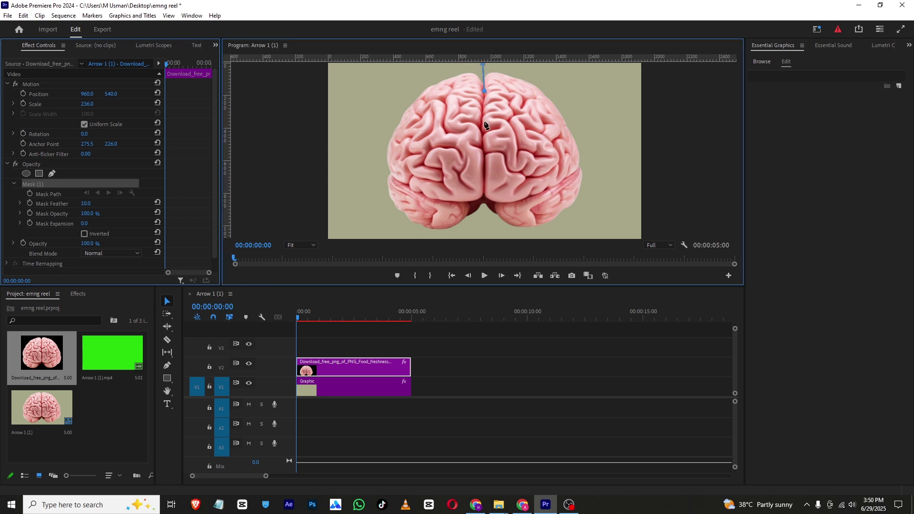
pyautogui.click(481, 134)
pyautogui.click(484, 153)
pyautogui.click(485, 215)
pyautogui.click(485, 221)
pyautogui.click(601, 236)
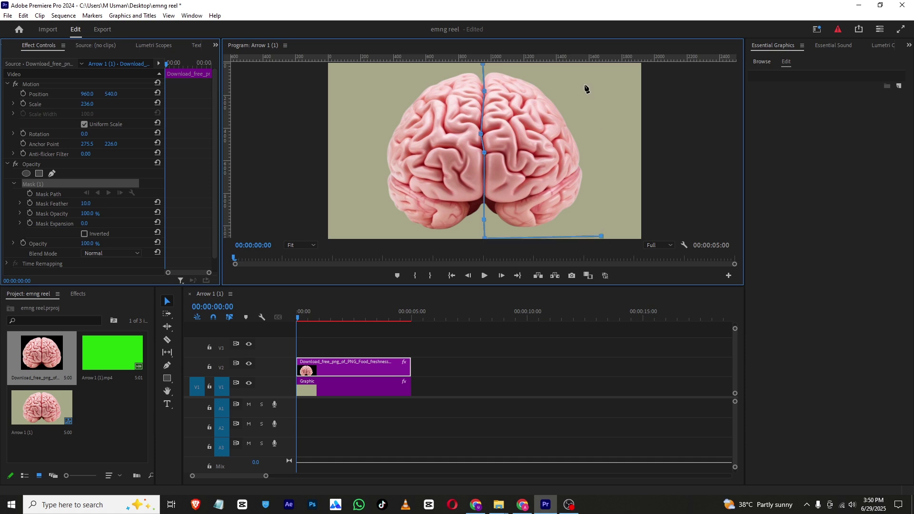
pyautogui.click(590, 64)
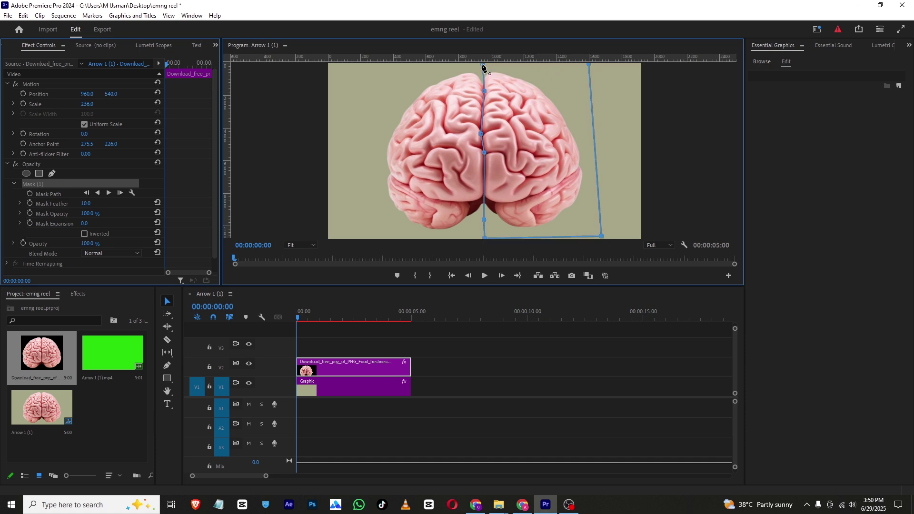
pyautogui.click(483, 64)
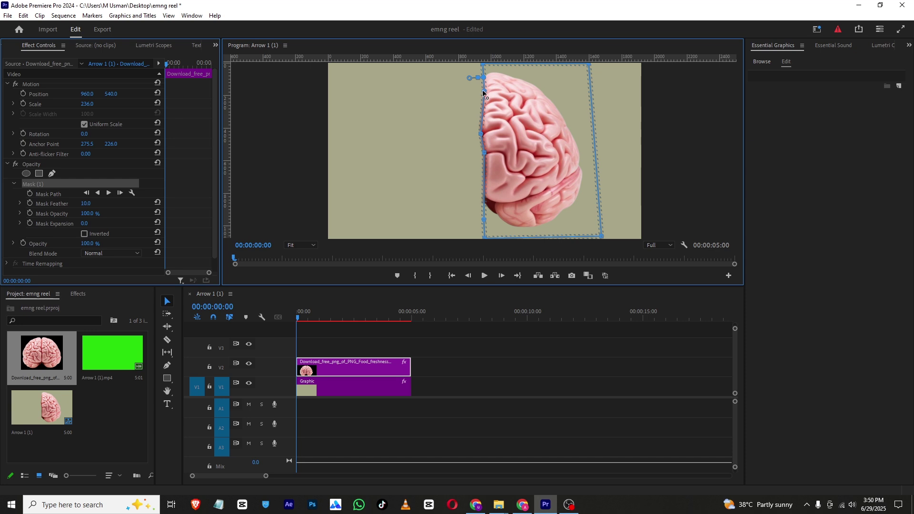
pyautogui.click(481, 89)
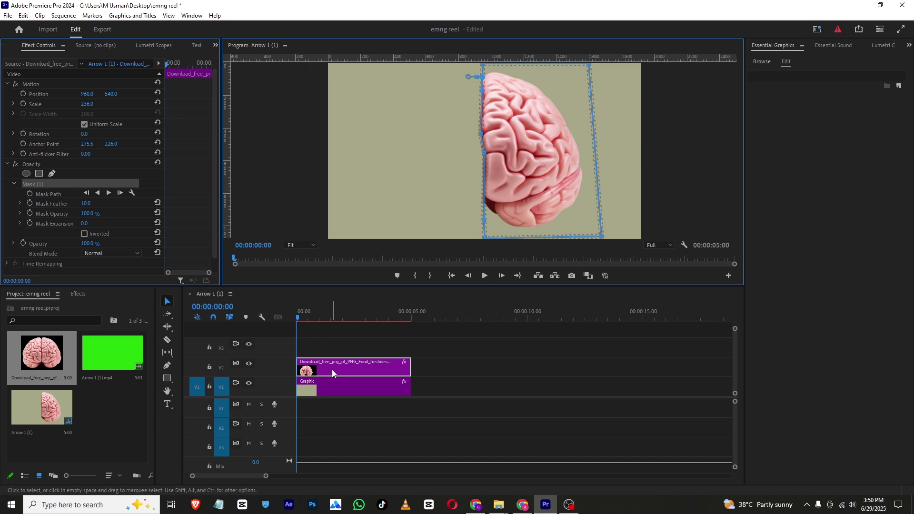
# - Duplicate the masked brain clip onto V3, invert the copy's mask to keep the left half, and check it by toggling V3's visibility
pyautogui.moveTo(332, 370); pyautogui.dragTo(333, 353)
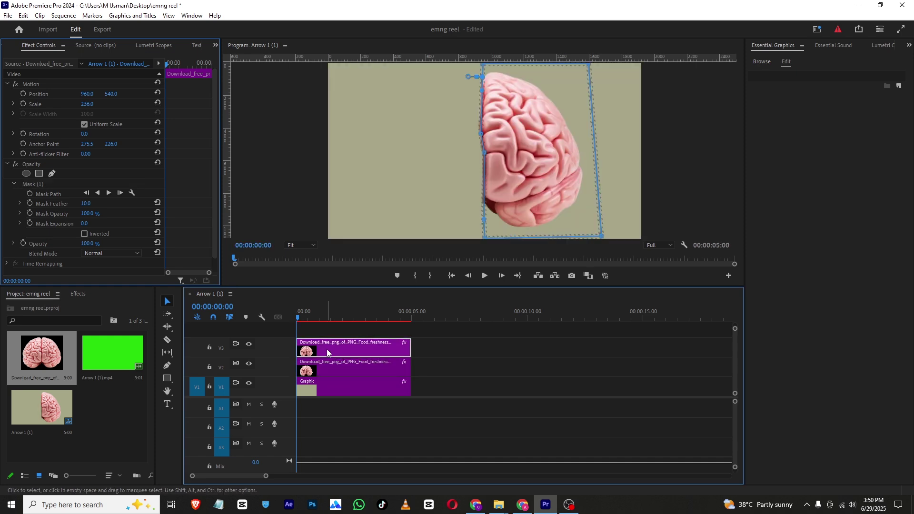
pyautogui.click(84, 233)
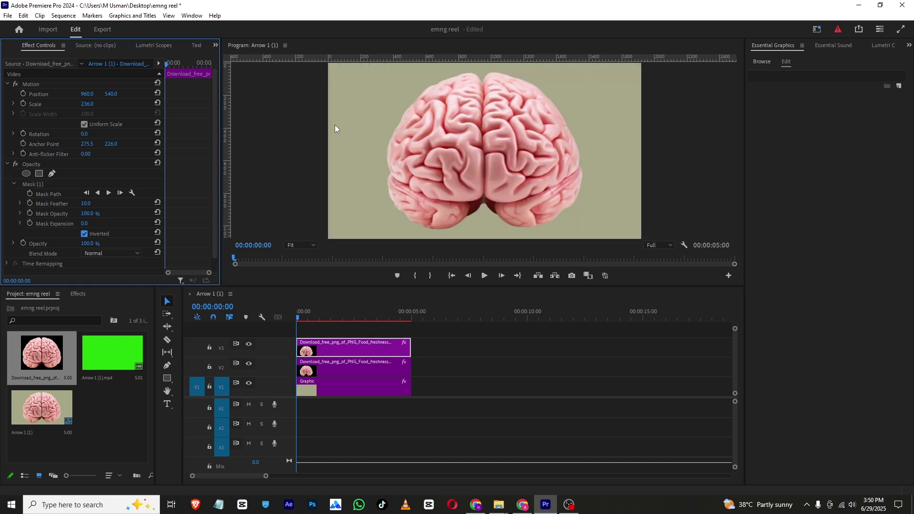
pyautogui.click(249, 345)
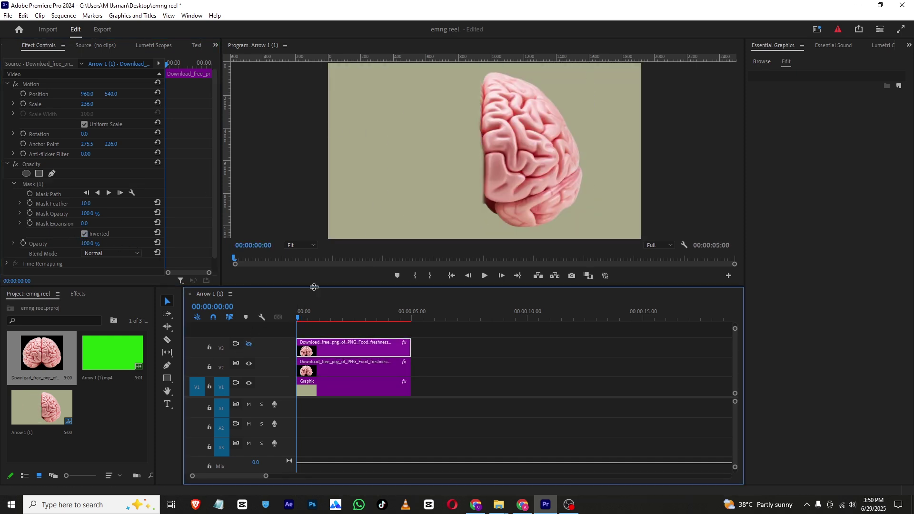
pyautogui.click(248, 346)
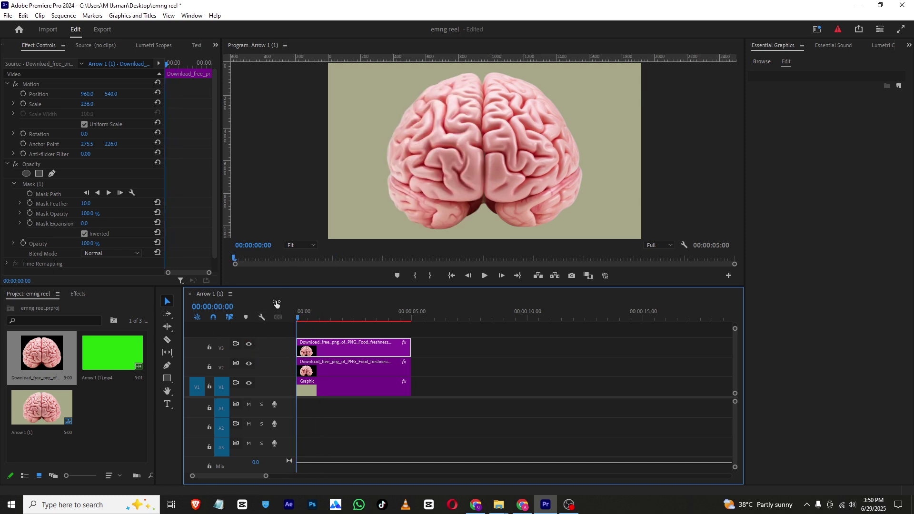
pyautogui.click(126, 405)
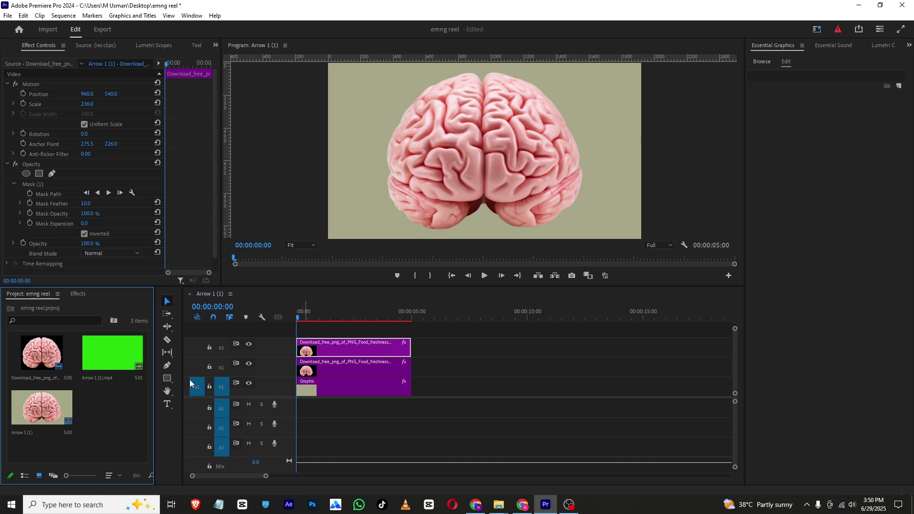
pyautogui.click(248, 346)
pyautogui.click(248, 346)
# - Swap the two brain clips so the right half sits on V3 and the left half on V2
pyautogui.click(364, 363)
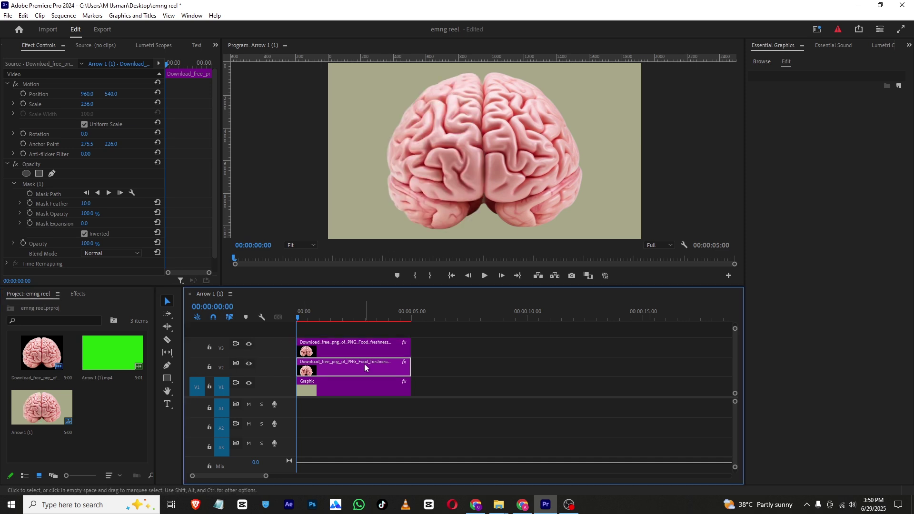
pyautogui.moveTo(350, 364)
pyautogui.mouseDown()
pyautogui.moveTo(344, 332)
pyautogui.moveTo(362, 352)
pyautogui.moveTo(356, 364)
pyautogui.mouseUp()
pyautogui.click(247, 347)
pyautogui.click(248, 347)
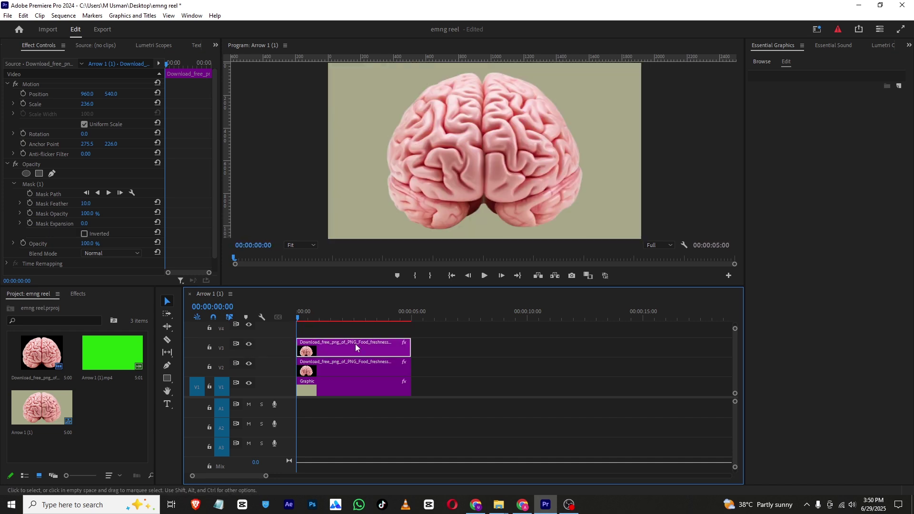
# - Animate the V3 right half's Position from Y 1681 at the start to its original place at about 2.5 seconds, and preview it
pyautogui.click(23, 94)
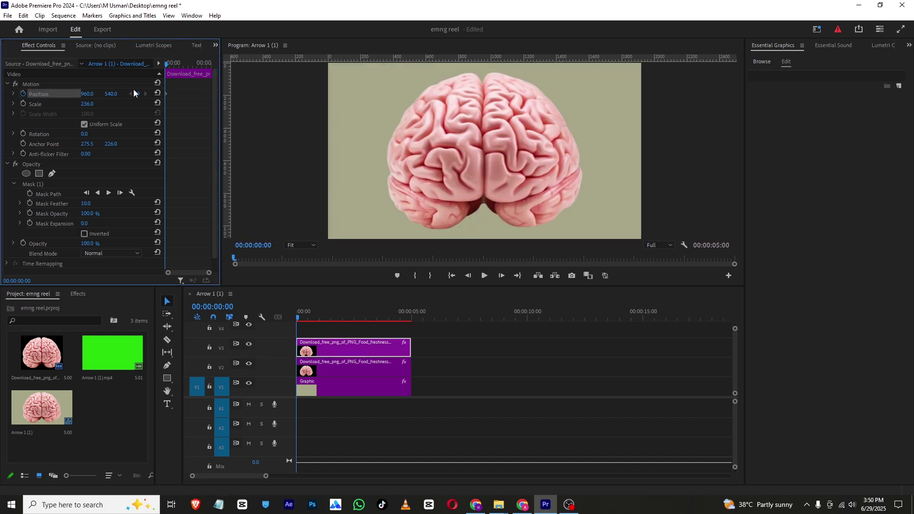
pyautogui.moveTo(167, 93); pyautogui.dragTo(189, 101)
pyautogui.moveTo(184, 63); pyautogui.dragTo(160, 77)
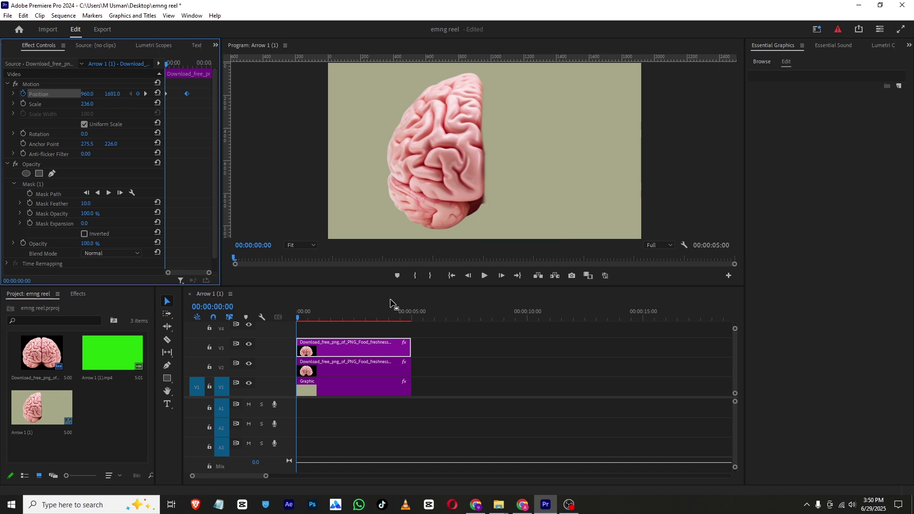
pyautogui.click(484, 277)
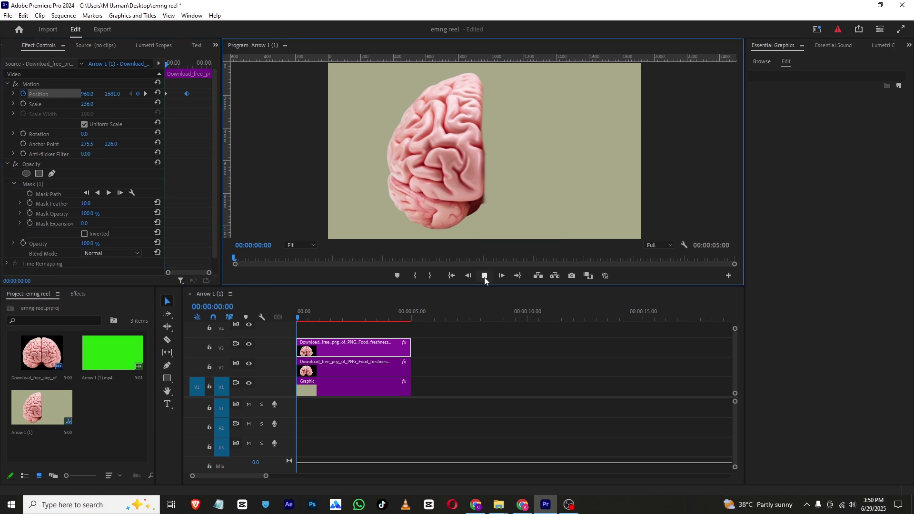
pyautogui.click(484, 277)
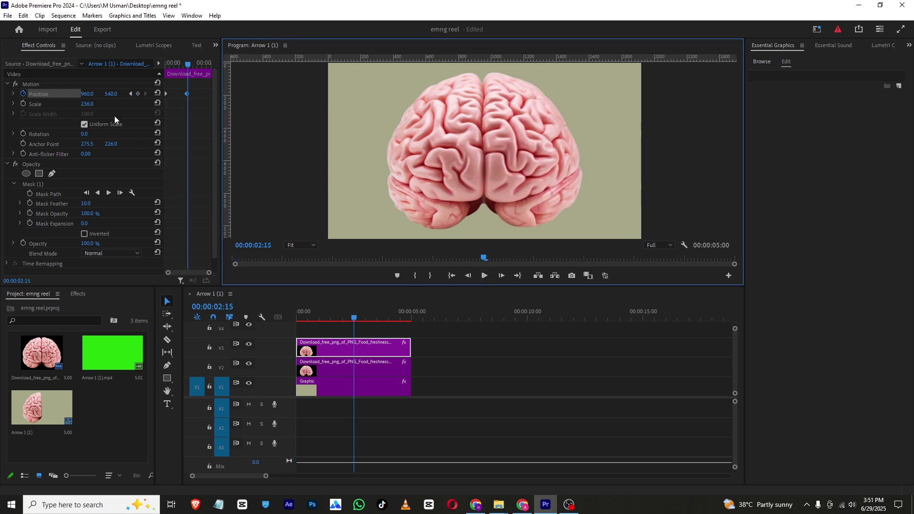
# - Move the right half's ending Position keyframe to about 00:00:01:19, apply an eased Temporal Interpolation to the keyframes, and preview the motion
pyautogui.moveTo(208, 273); pyautogui.dragTo(193, 266)
pyautogui.moveTo(164, 145); pyautogui.dragTo(130, 144)
pyautogui.moveTo(169, 68); pyautogui.dragTo(76, 67)
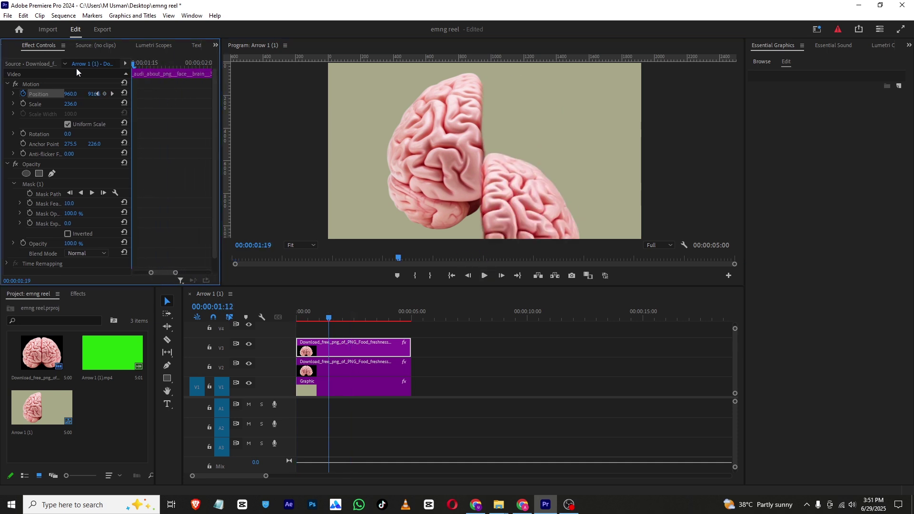
pyautogui.moveTo(160, 273); pyautogui.dragTo(193, 279)
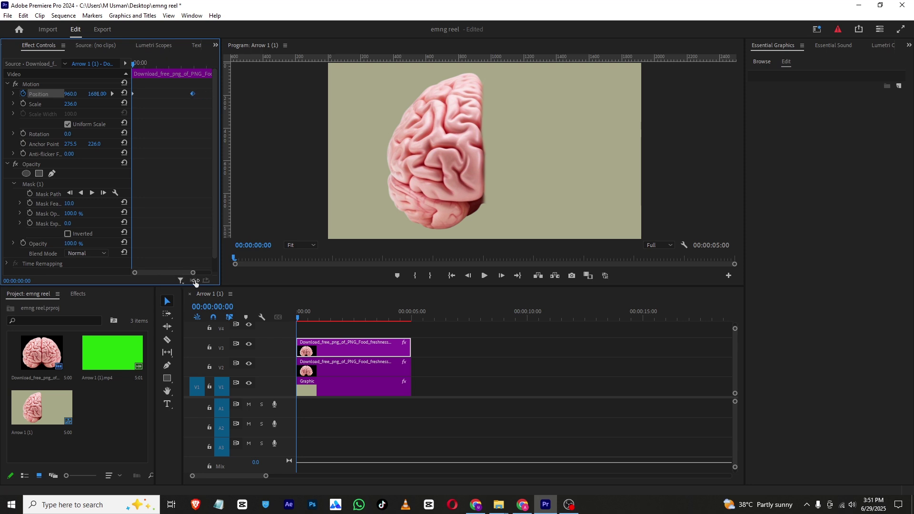
pyautogui.moveTo(189, 93); pyautogui.dragTo(170, 94)
pyautogui.rightClick(170, 94)
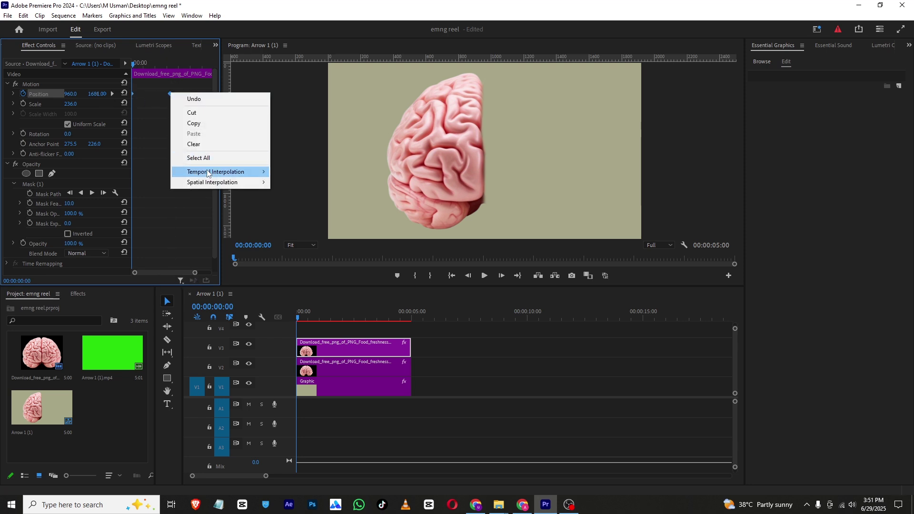
pyautogui.moveTo(215, 172)
pyautogui.click(306, 232)
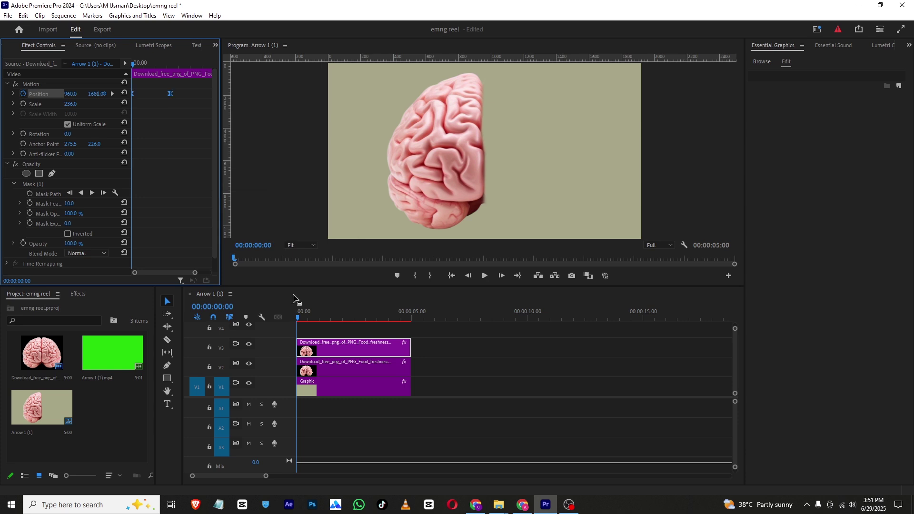
pyautogui.click(484, 276)
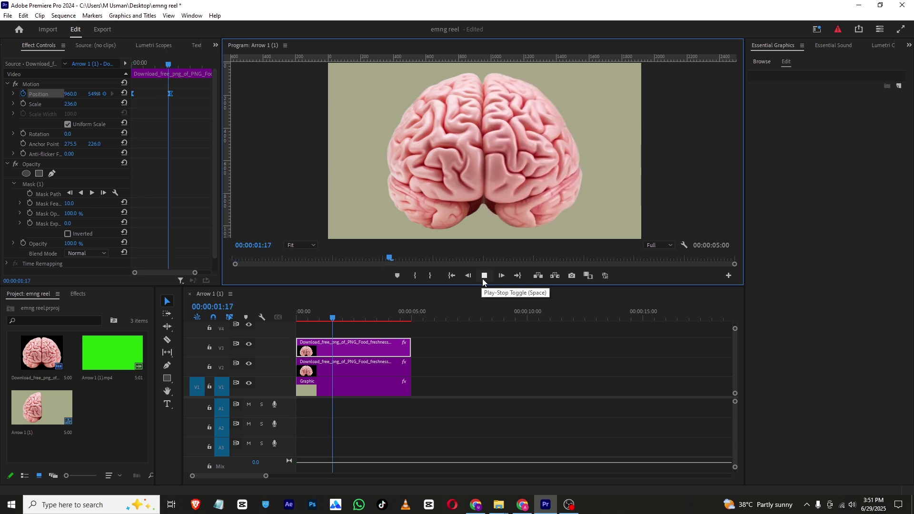
pyautogui.moveTo(333, 318); pyautogui.dragTo(298, 318)
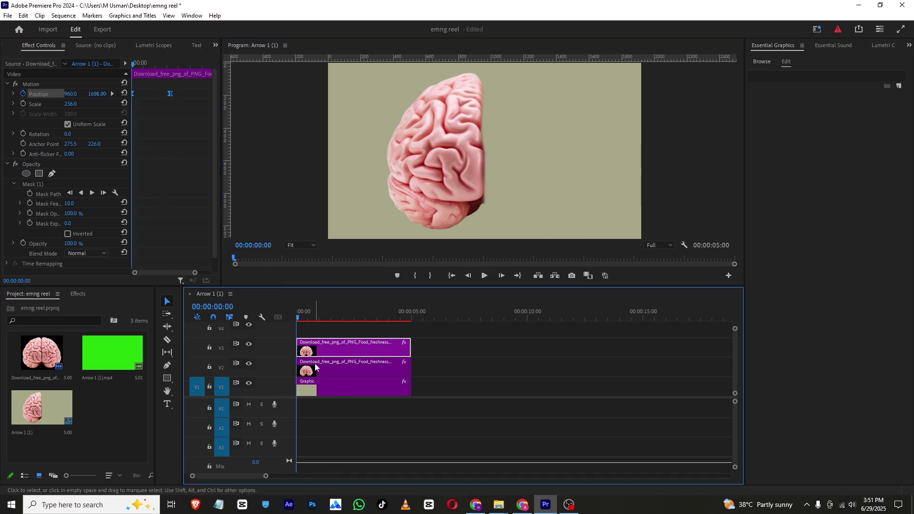
# - Animate the V2 left half's Position so it starts below the frame and rises to its original place
pyautogui.click(305, 365)
pyautogui.click(24, 94)
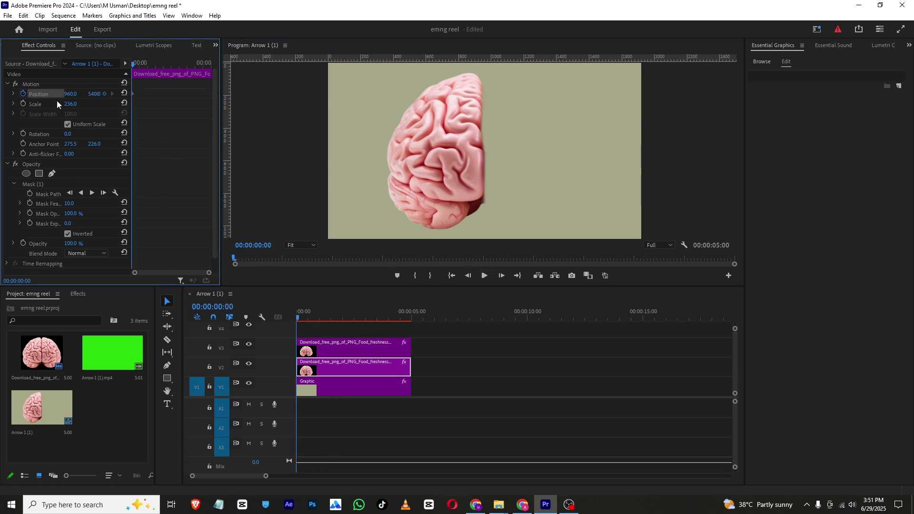
pyautogui.moveTo(133, 94); pyautogui.dragTo(159, 94)
pyautogui.moveTo(97, 94); pyautogui.dragTo(136, 142)
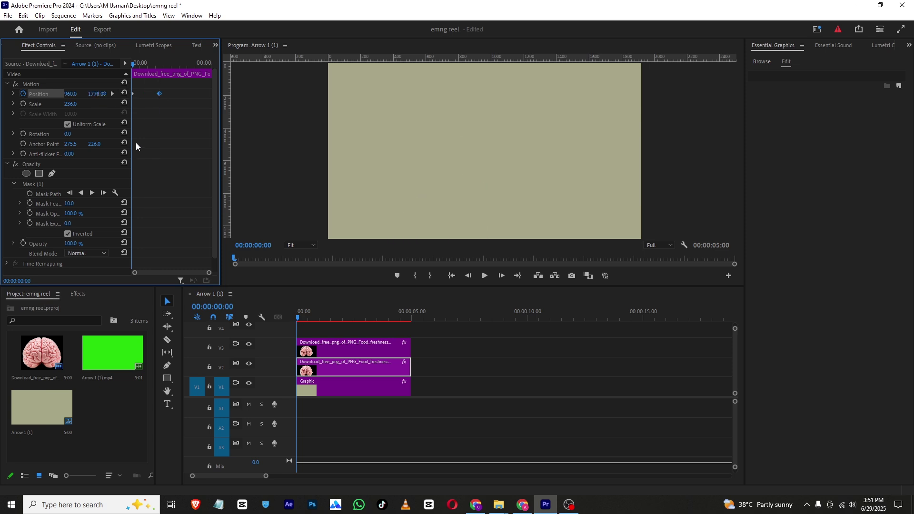
# - Move the V2 left half's ending Position keyframe earlier, to about one second, so it arrives before the right half
pyautogui.click(352, 350)
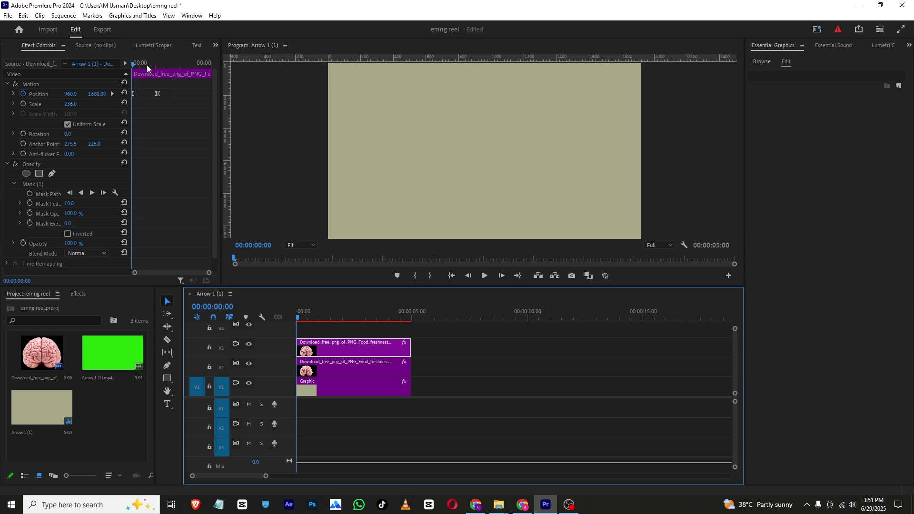
pyautogui.moveTo(147, 65); pyautogui.dragTo(157, 64)
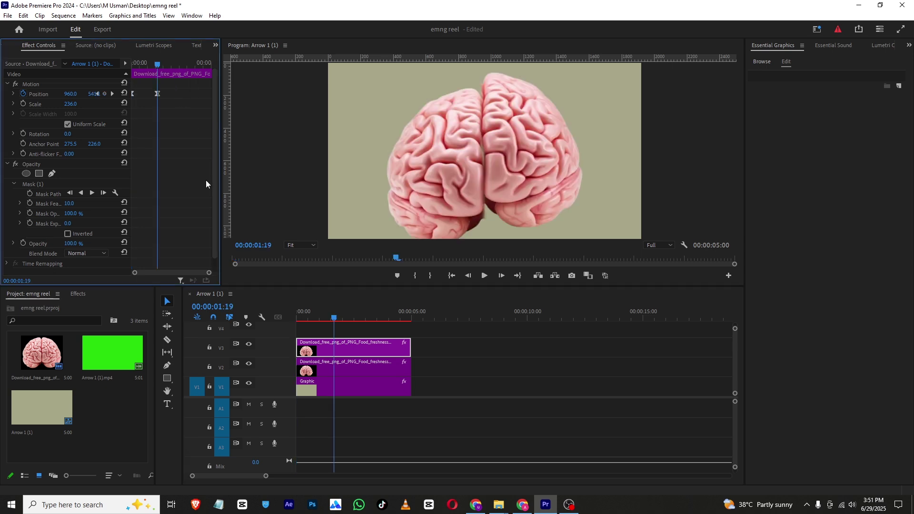
pyautogui.click(324, 371)
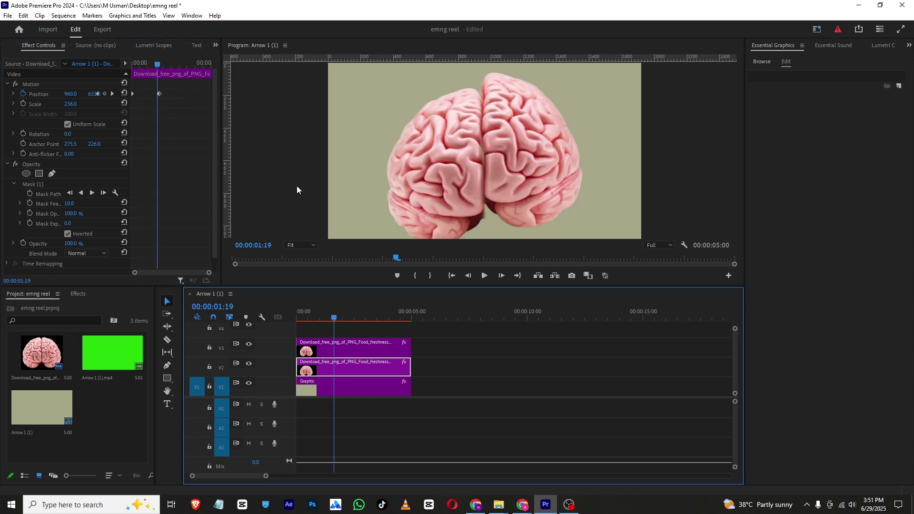
pyautogui.moveTo(159, 94); pyautogui.dragTo(157, 59)
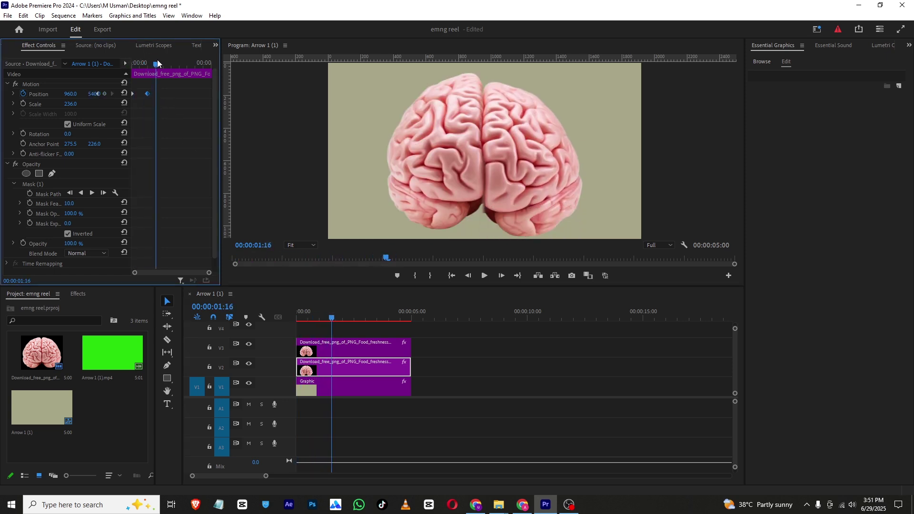
pyautogui.moveTo(148, 94); pyautogui.dragTo(149, 93)
# - Apply Ease In temporal interpolation to the left half's Position keyframes and preview both halves rising
pyautogui.rightClick(149, 94)
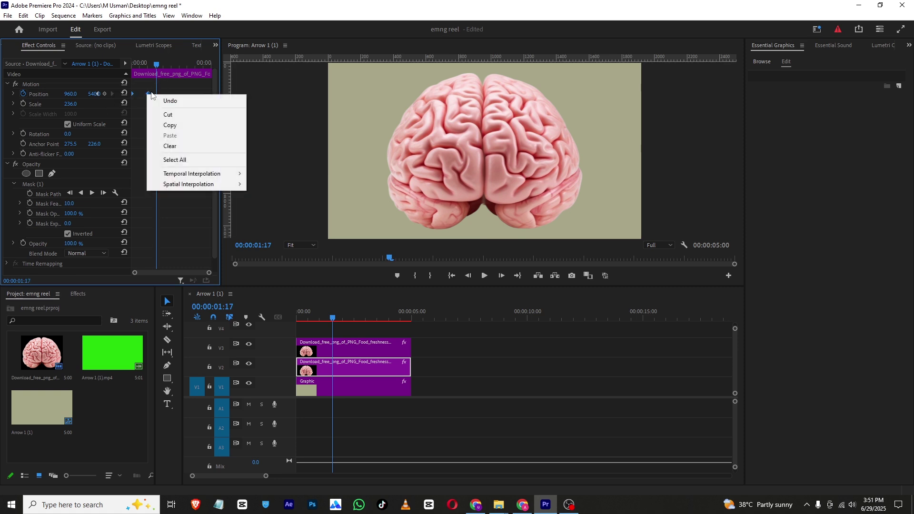
pyautogui.moveTo(189, 173)
pyautogui.click(319, 228)
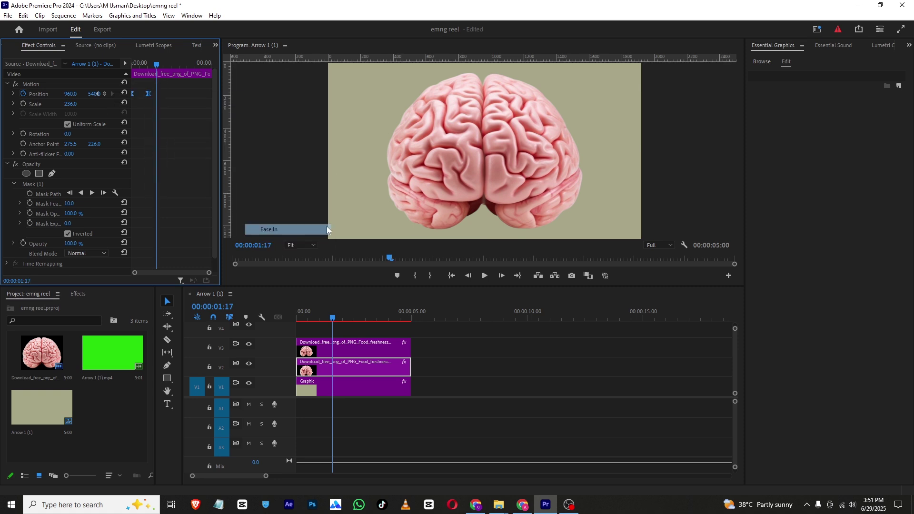
pyautogui.moveTo(301, 316); pyautogui.dragTo(274, 315)
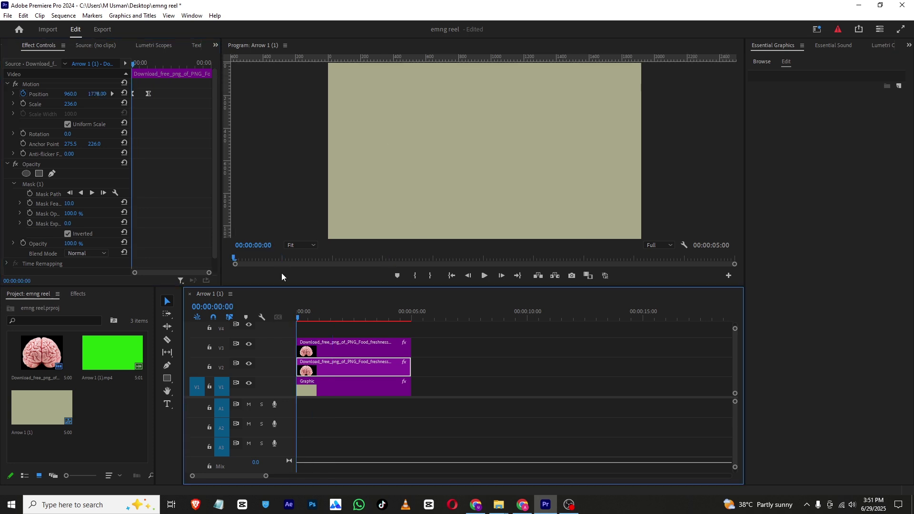
pyautogui.press('space')
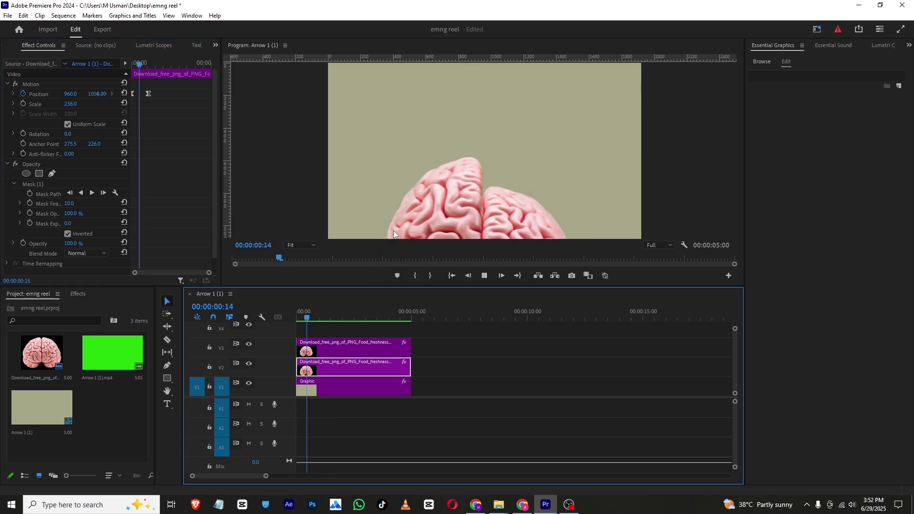
pyautogui.click(485, 276)
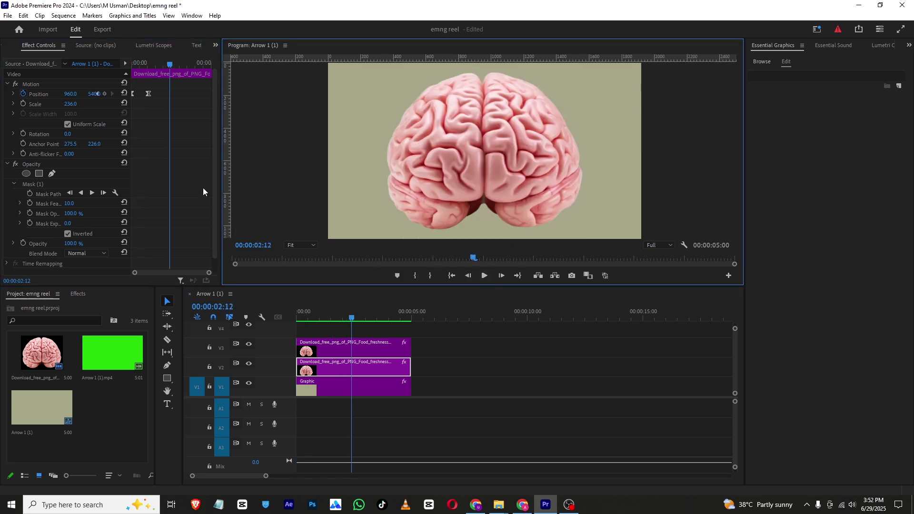
pyautogui.moveTo(307, 314); pyautogui.dragTo(286, 315)
pyautogui.click(485, 278)
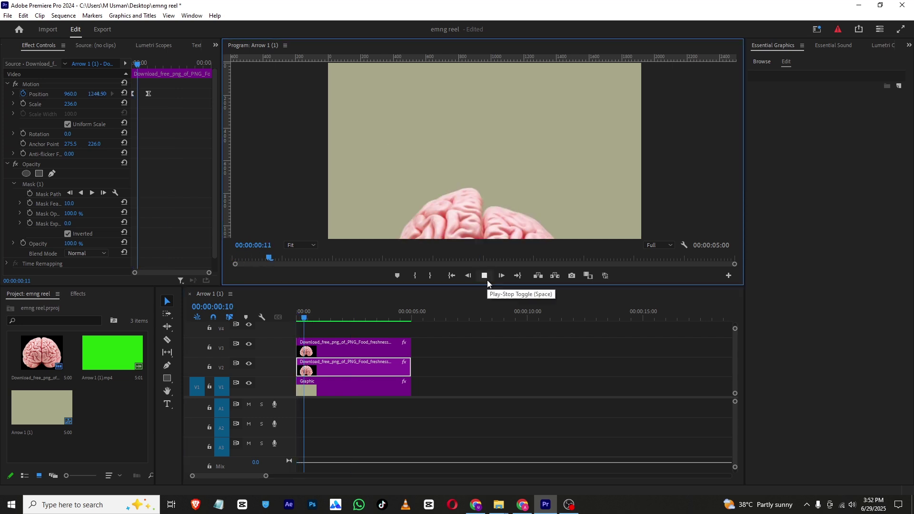
pyautogui.click(485, 278)
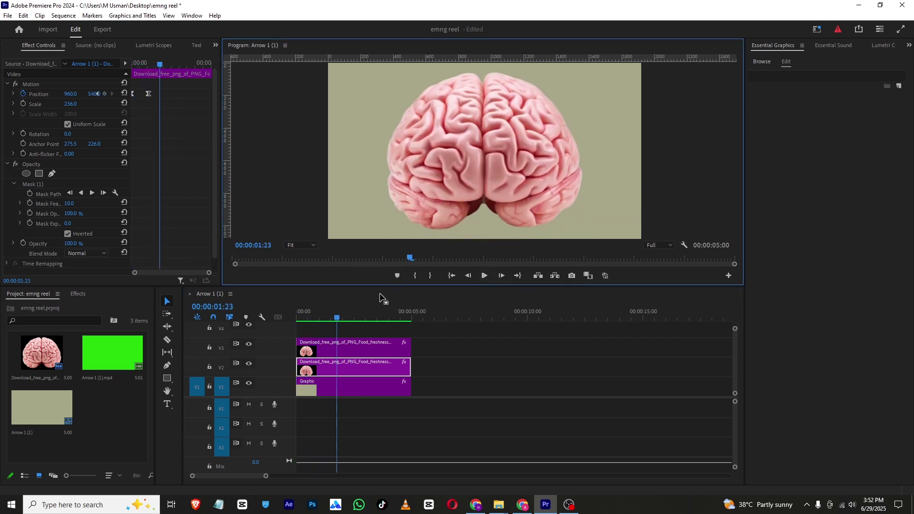
# - Hide the V2 track and draw a rectangle about 1147 by 1182 at 00:00:02:04, starting from the brain's centre seam
pyautogui.click(305, 318)
pyautogui.moveTo(344, 321)
pyautogui.mouseDown()
pyautogui.moveTo(326, 310)
pyautogui.moveTo(352, 315)
pyautogui.moveTo(344, 313)
pyautogui.mouseUp()
pyautogui.click(169, 379)
pyautogui.click(249, 344)
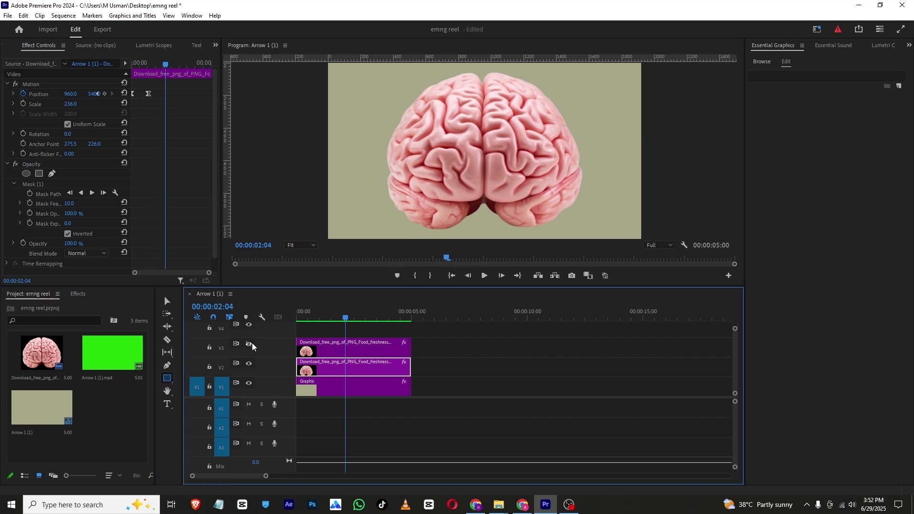
pyautogui.click(249, 363)
pyautogui.click(249, 345)
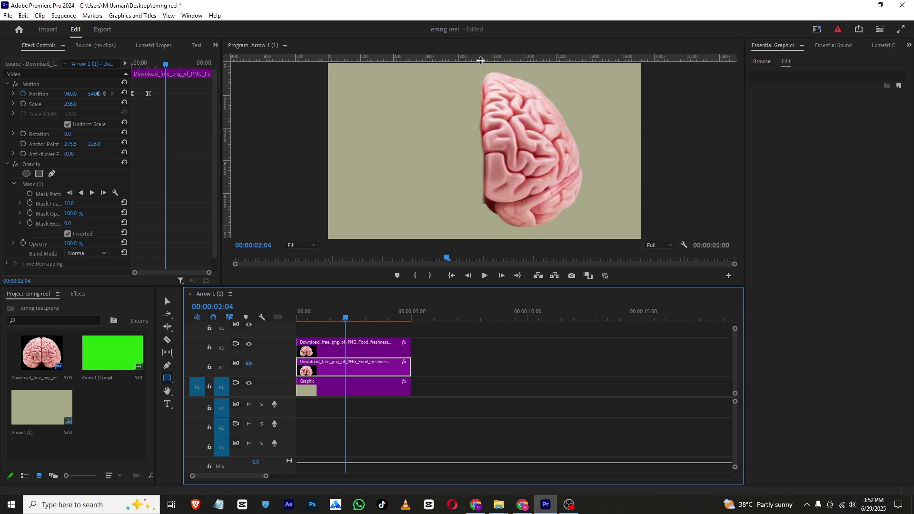
pyautogui.moveTo(480, 63); pyautogui.dragTo(581, 228)
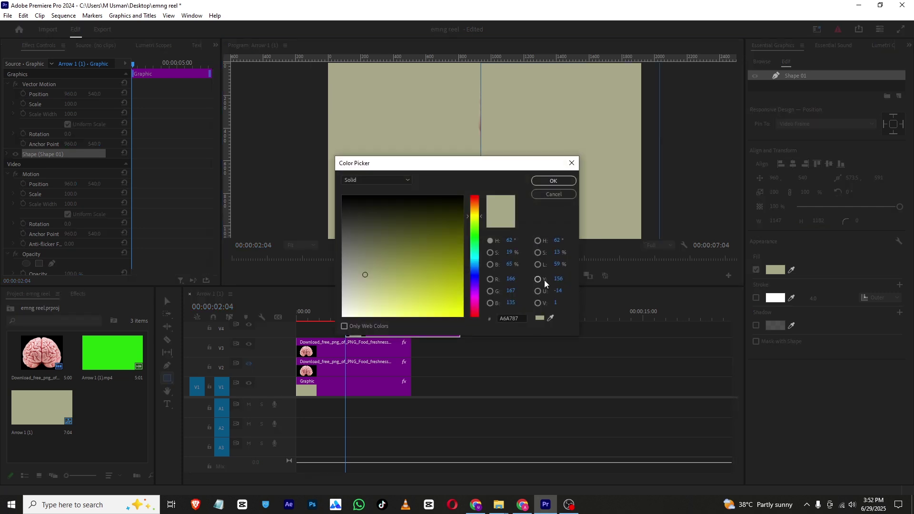
# - Set the rectangle's fill to dark green 003110
pyautogui.moveTo(474, 227)
pyautogui.mouseDown()
pyautogui.moveTo(479, 248)
pyautogui.moveTo(481, 231)
pyautogui.moveTo(475, 244)
pyautogui.moveTo(463, 210)
pyautogui.moveTo(470, 218)
pyautogui.mouseUp()
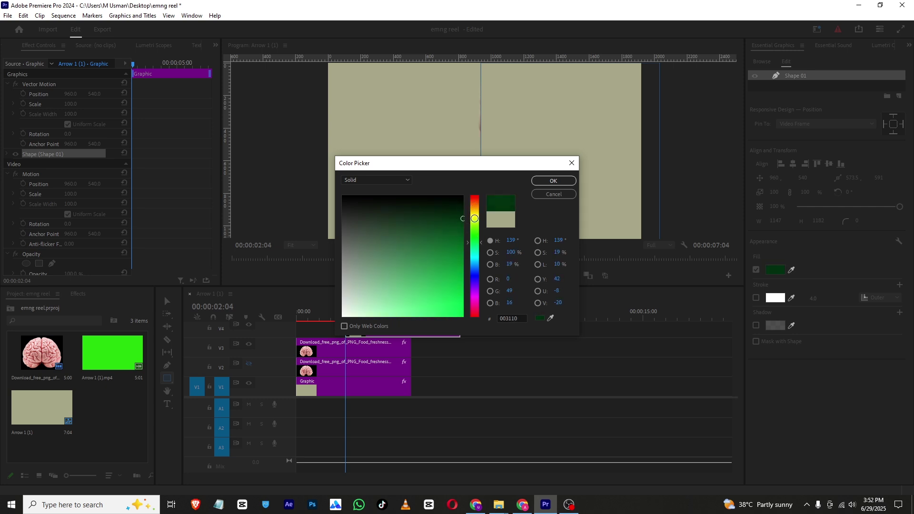
pyautogui.click(554, 180)
pyautogui.click(359, 314)
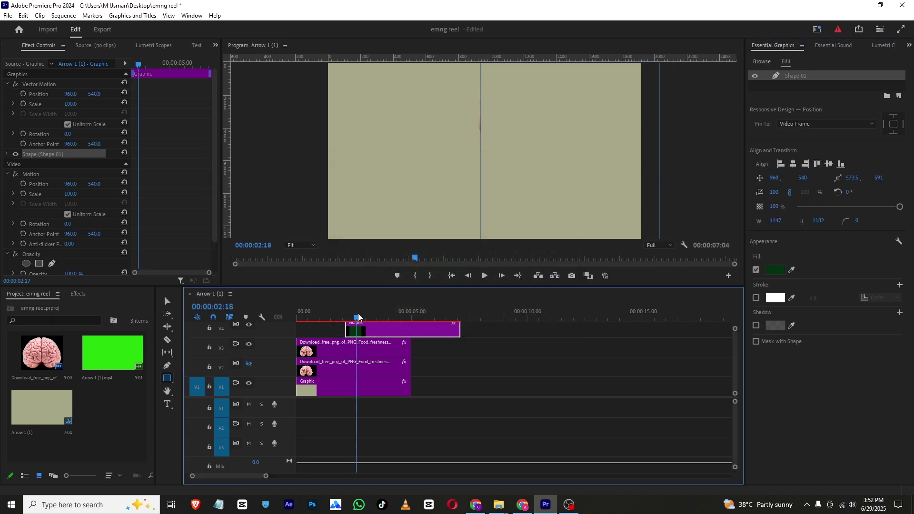
# - Place the green rectangle over the right half of the frame at about X 1493.5, Y 552, and show the V2 track again
pyautogui.click(167, 301)
pyautogui.moveTo(464, 203); pyautogui.dragTo(520, 201)
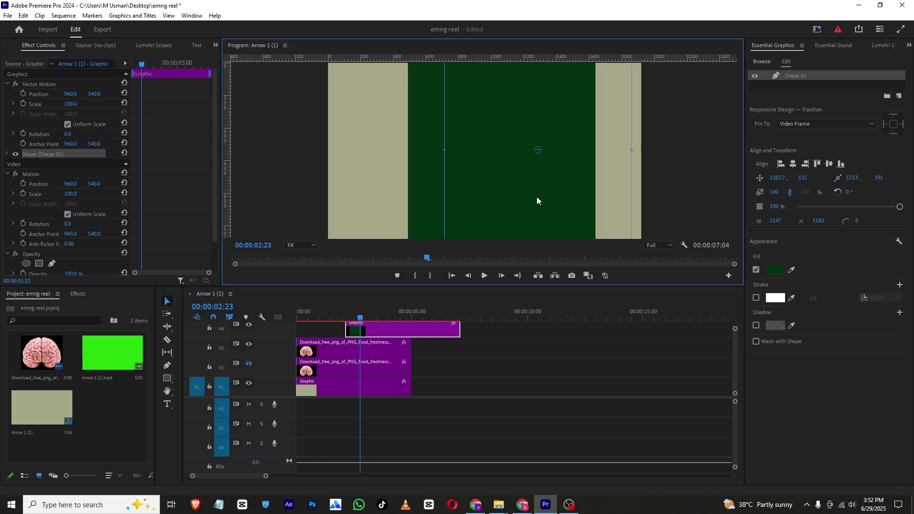
pyautogui.moveTo(536, 196); pyautogui.dragTo(574, 198)
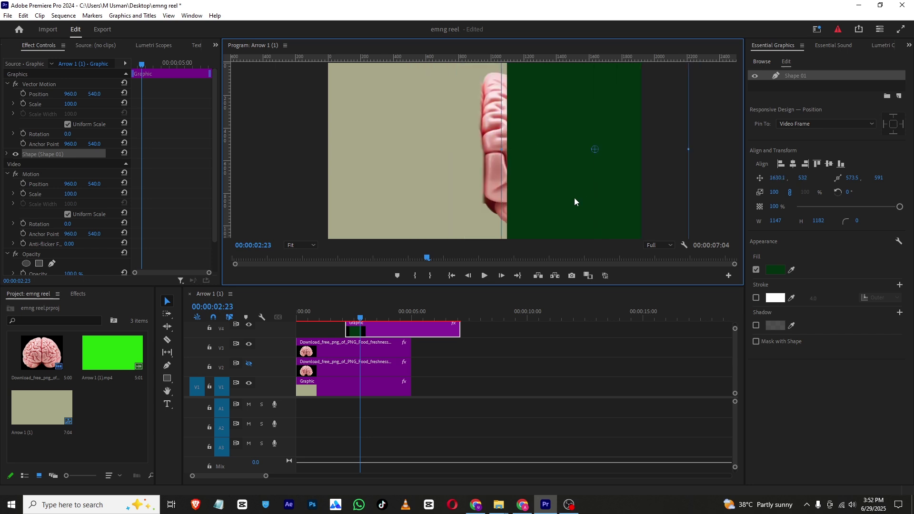
pyautogui.moveTo(574, 198); pyautogui.dragTo(552, 202)
pyautogui.moveTo(352, 313)
pyautogui.mouseDown()
pyautogui.moveTo(329, 309)
pyautogui.moveTo(348, 321)
pyautogui.mouseUp()
pyautogui.click(249, 364)
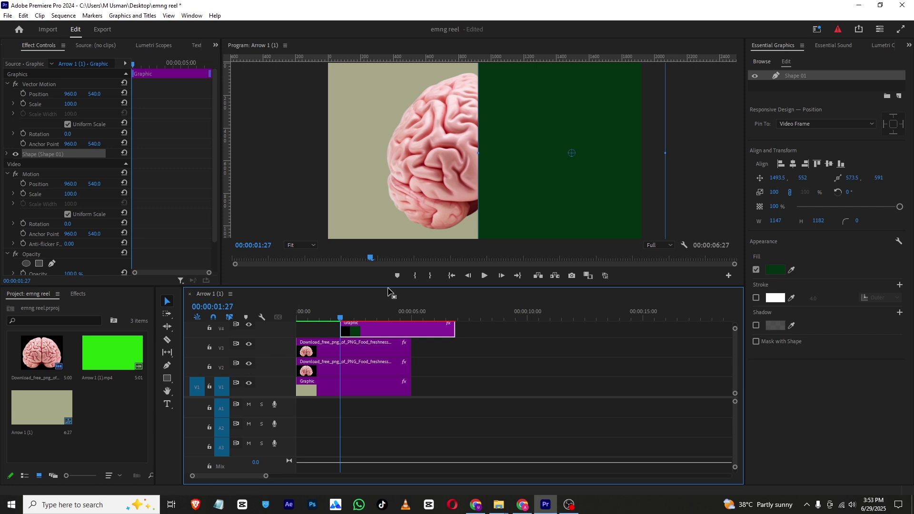
# - Restack the clips so the green graphic sits on V2 beneath both brain halves on V3 and V4
pyautogui.moveTo(394, 286); pyautogui.dragTo(393, 260)
pyautogui.moveTo(373, 327)
pyautogui.mouseDown()
pyautogui.moveTo(371, 290)
pyautogui.moveTo(371, 327)
pyautogui.mouseUp()
pyautogui.moveTo(371, 291); pyautogui.dragTo(371, 307)
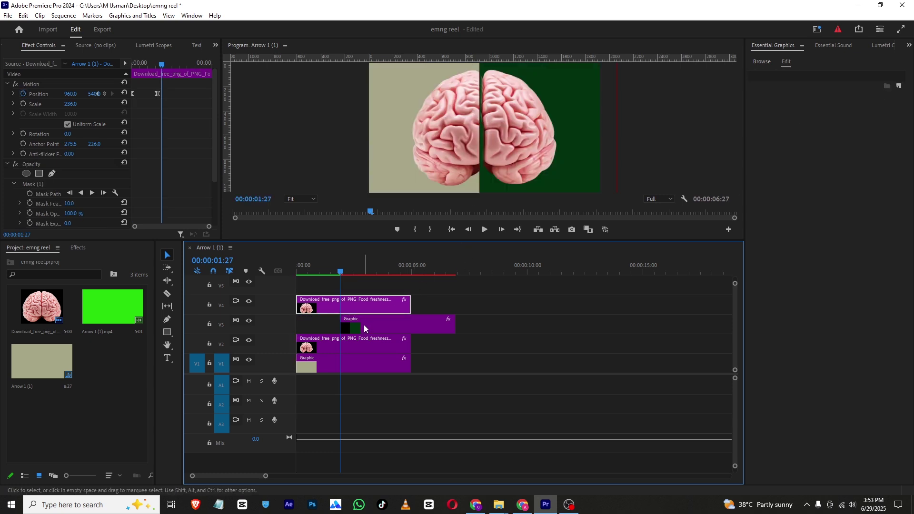
pyautogui.moveTo(364, 346); pyautogui.dragTo(366, 287)
pyautogui.moveTo(367, 324); pyautogui.dragTo(367, 344)
pyautogui.moveTo(435, 288); pyautogui.dragTo(379, 310)
pyautogui.moveTo(376, 307); pyautogui.dragTo(376, 327)
pyautogui.moveTo(405, 241); pyautogui.dragTo(411, 294)
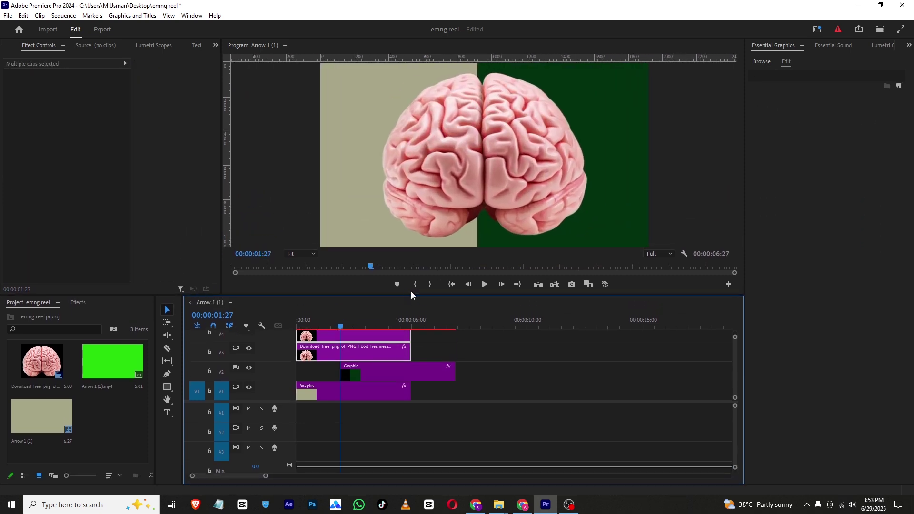
# - Narrow the green rectangle to a width of 1120 so its inner edge lines up with the brain's centre seam
pyautogui.click(372, 367)
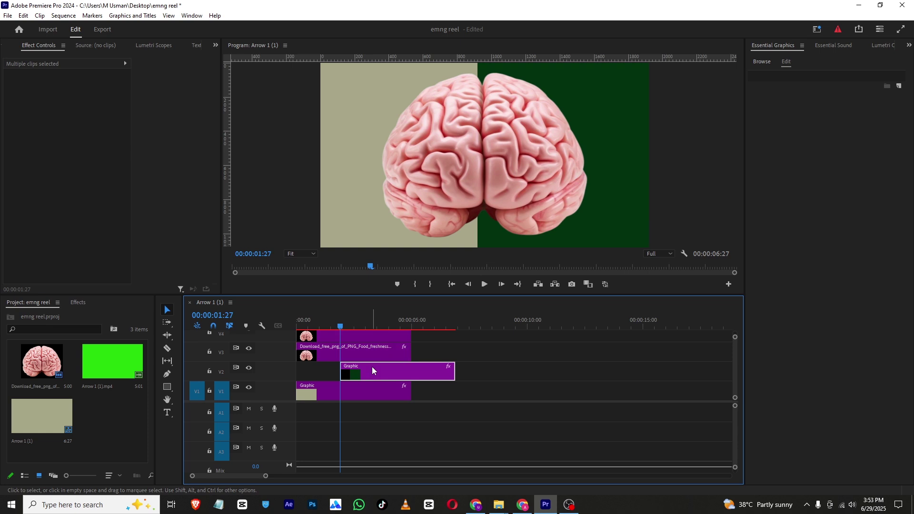
pyautogui.click(491, 236)
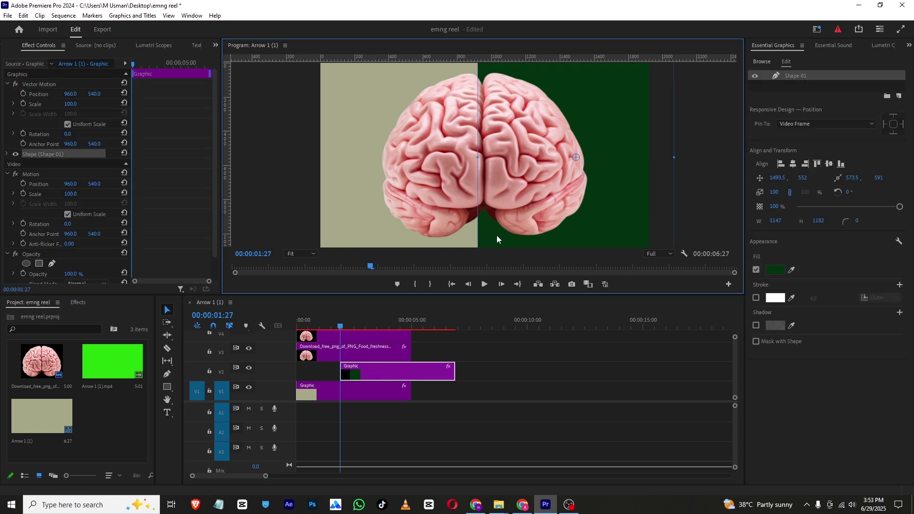
pyautogui.moveTo(477, 158); pyautogui.dragTo(483, 159)
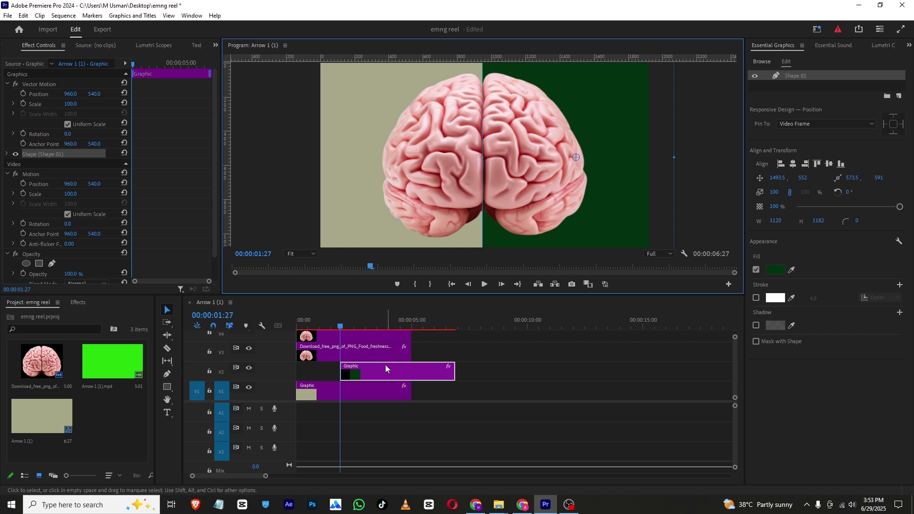
pyautogui.click(312, 255)
pyautogui.click(530, 355)
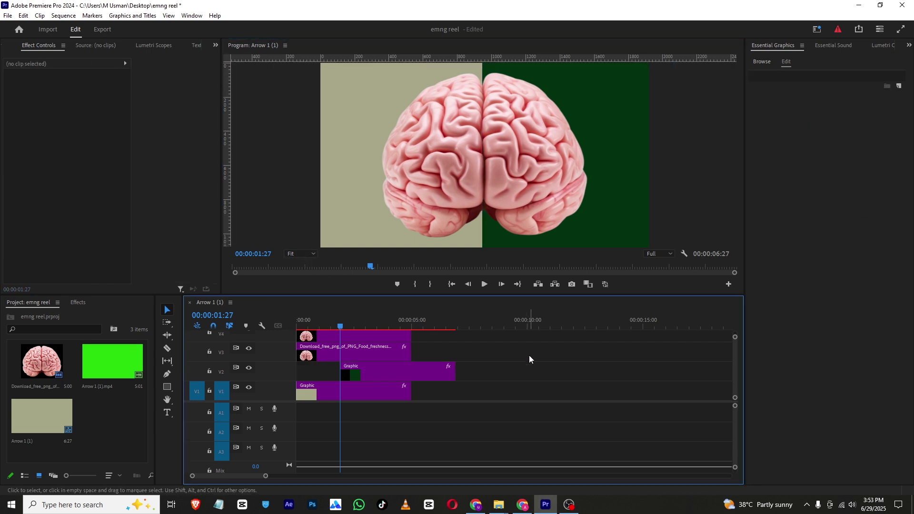
# - Animate the green graphic's Vector Motion Position from Y 2358 at 00:00:01:27 up to Y 540, and preview it
pyautogui.moveTo(331, 326)
pyautogui.mouseDown()
pyautogui.moveTo(320, 326)
pyautogui.moveTo(339, 326)
pyautogui.mouseUp()
pyautogui.click(355, 375)
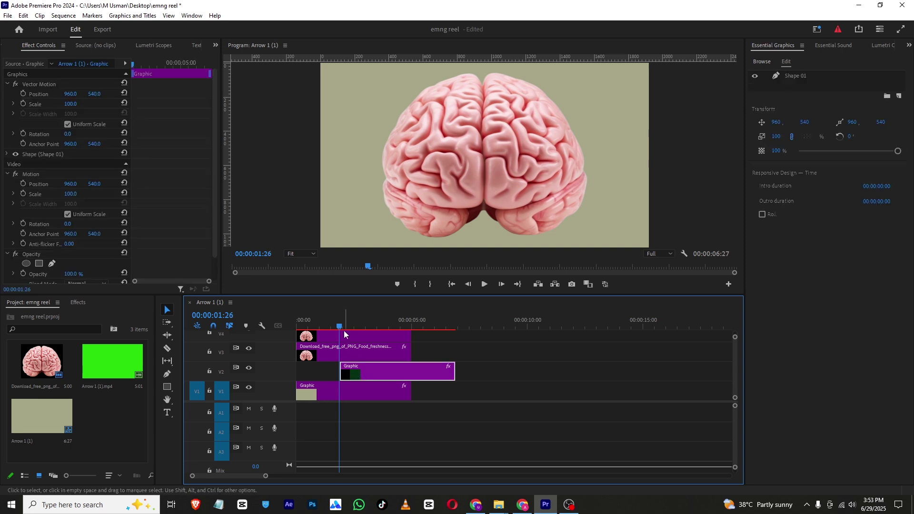
pyautogui.click(146, 73)
pyautogui.press('Right')
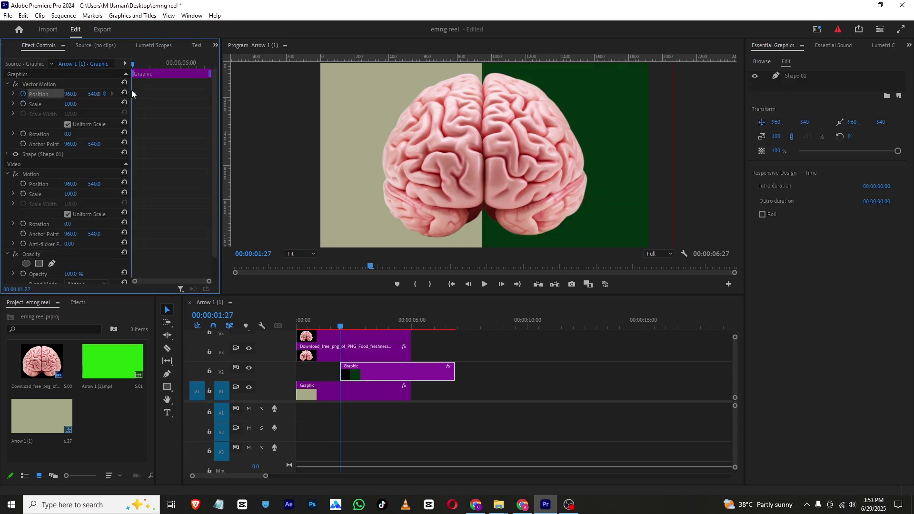
pyautogui.moveTo(135, 94); pyautogui.dragTo(163, 95)
pyautogui.moveTo(94, 94); pyautogui.dragTo(97, 93)
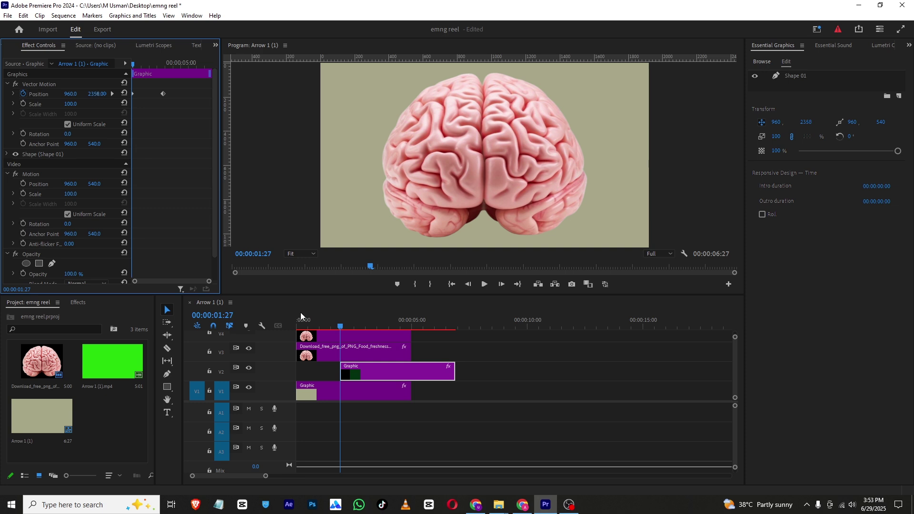
pyautogui.press('Home')
pyautogui.press('space')
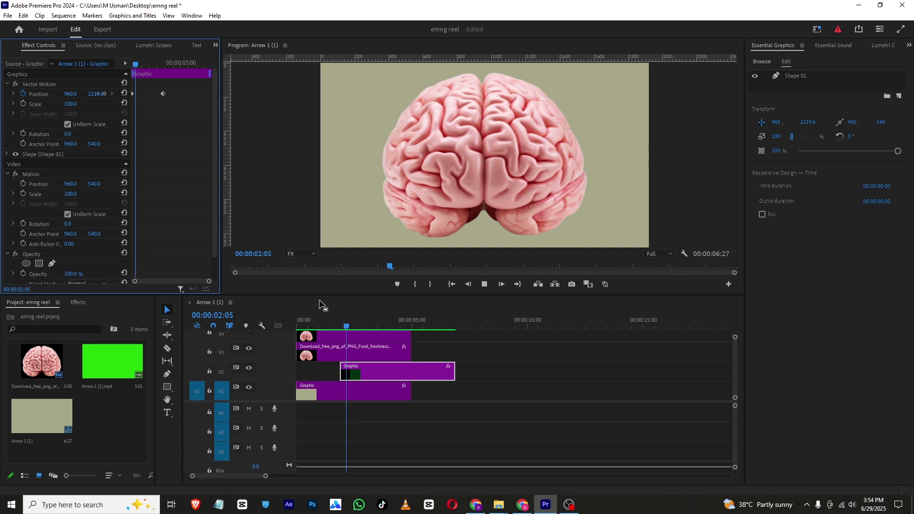
pyautogui.press('space')
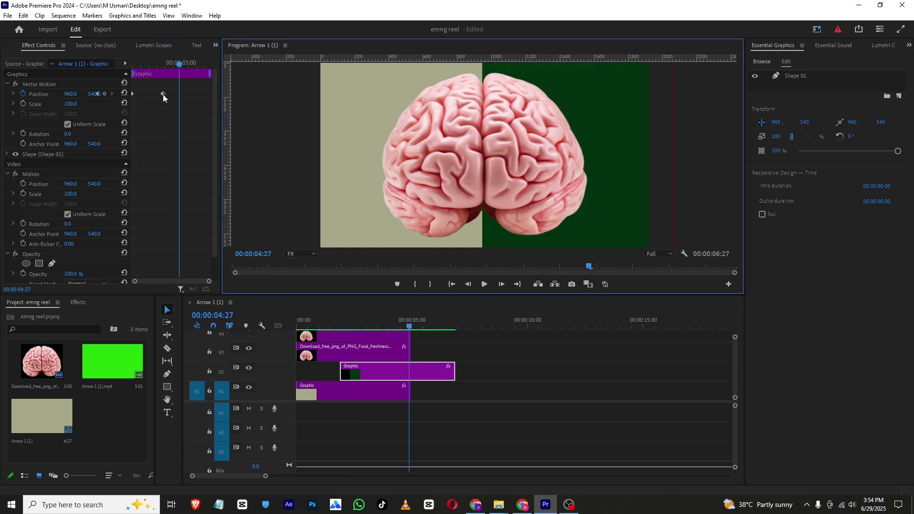
# - Move the green graphic's ending Position keyframe earlier and apply Ease In temporal interpolation to the keyframes
pyautogui.rightClick(163, 95)
pyautogui.moveTo(204, 175)
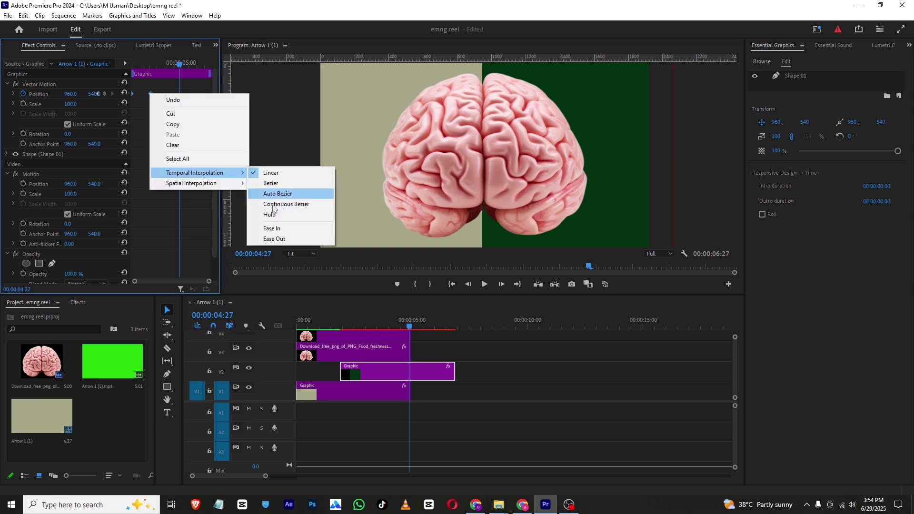
pyautogui.click(272, 229)
pyautogui.click(134, 63)
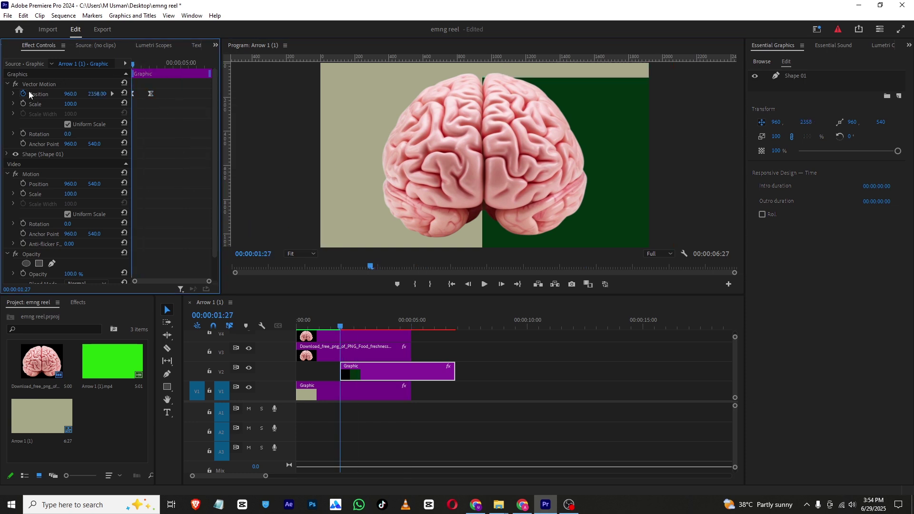
# - Reshape the green graphic's Position velocity curve by stretching the ending keyframe's easing toward the start, and preview the motion
pyautogui.click(13, 94)
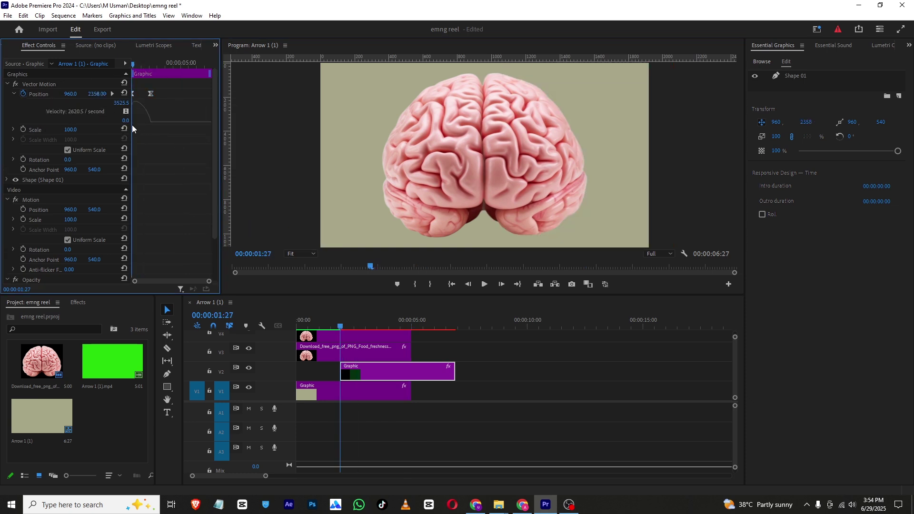
pyautogui.moveTo(132, 124); pyautogui.dragTo(115, 122)
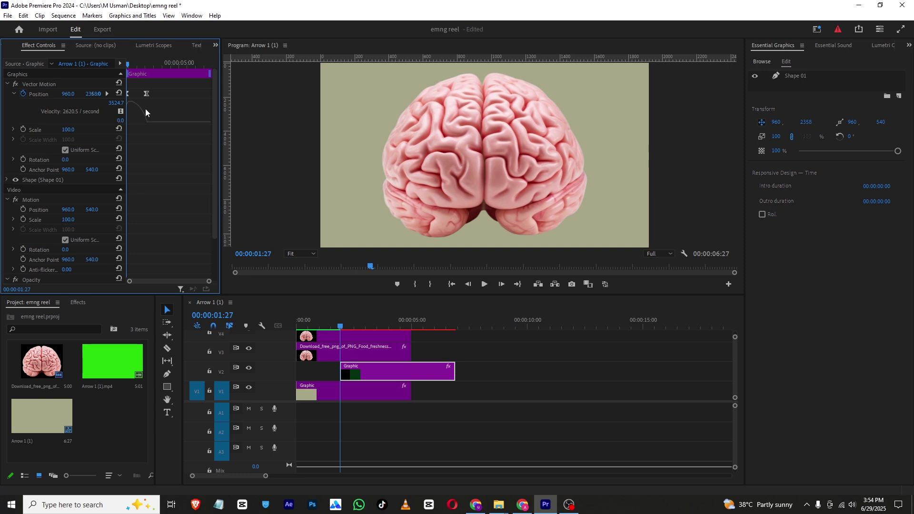
pyautogui.click(51, 84)
pyautogui.moveTo(144, 124); pyautogui.dragTo(131, 125)
pyautogui.click(483, 285)
pyautogui.click(484, 286)
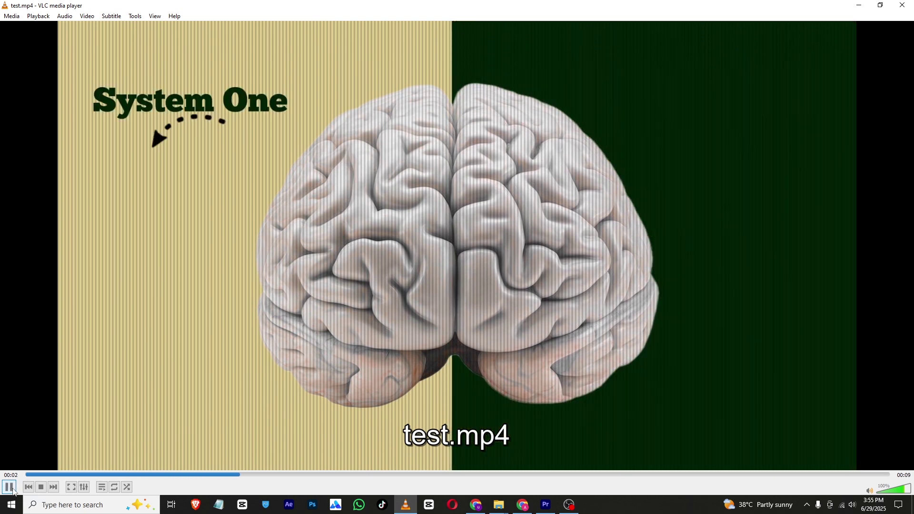
# - Review the reference video test.mp4, pausing on the System One title, dashed arrow and bullet labels, and return to Premiere Pro
pyautogui.click(9, 489)
pyautogui.click(2, 489)
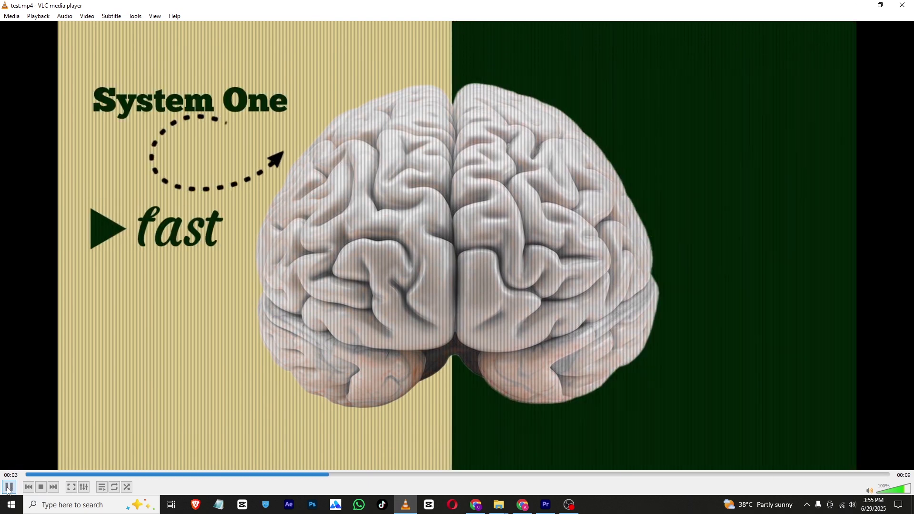
pyautogui.click(7, 489)
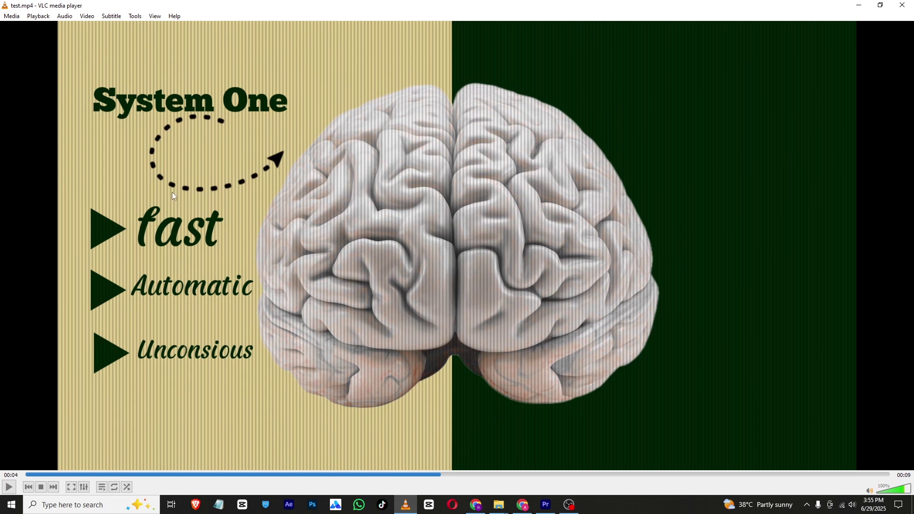
pyautogui.click(546, 504)
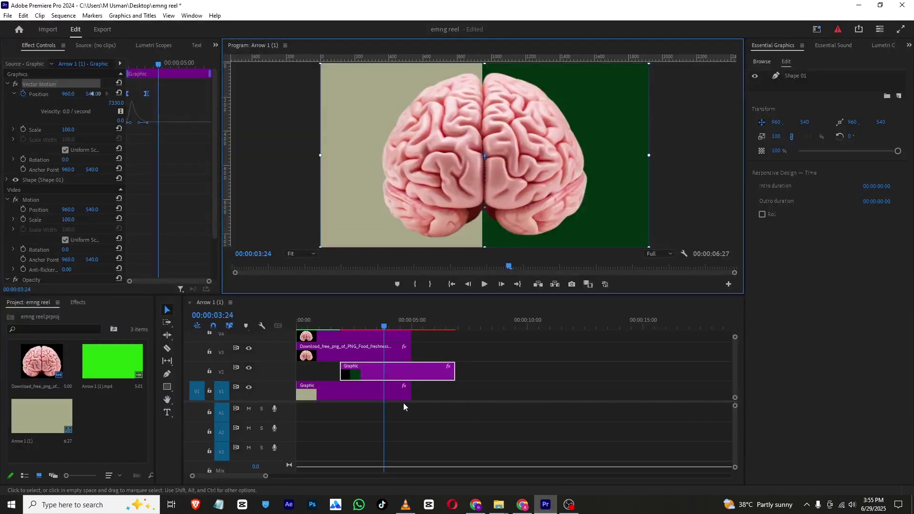
# - Extend the upper brain clip on V4 to the end of the green graphic and add a sequence marker at 00:00:03:05
pyautogui.click(327, 324)
pyautogui.press('Home')
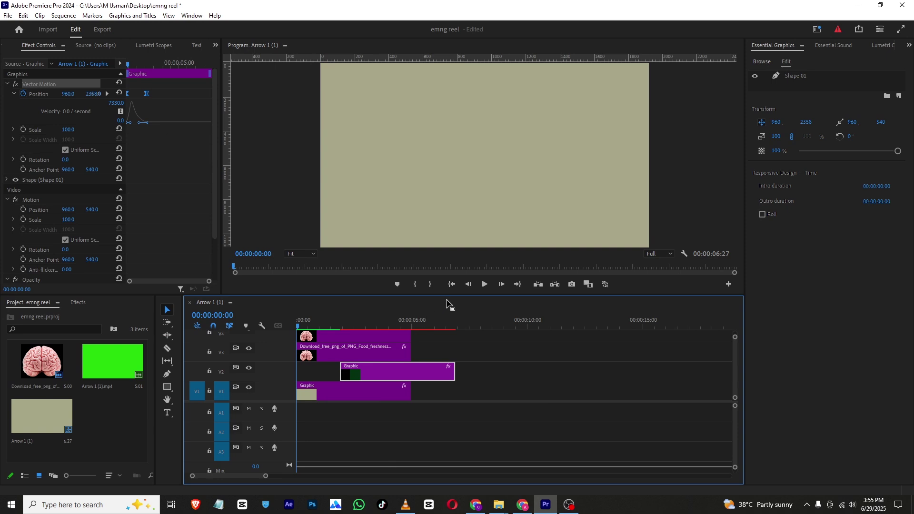
pyautogui.moveTo(450, 295); pyautogui.dragTo(429, 247)
pyautogui.moveTo(336, 271); pyautogui.dragTo(370, 270)
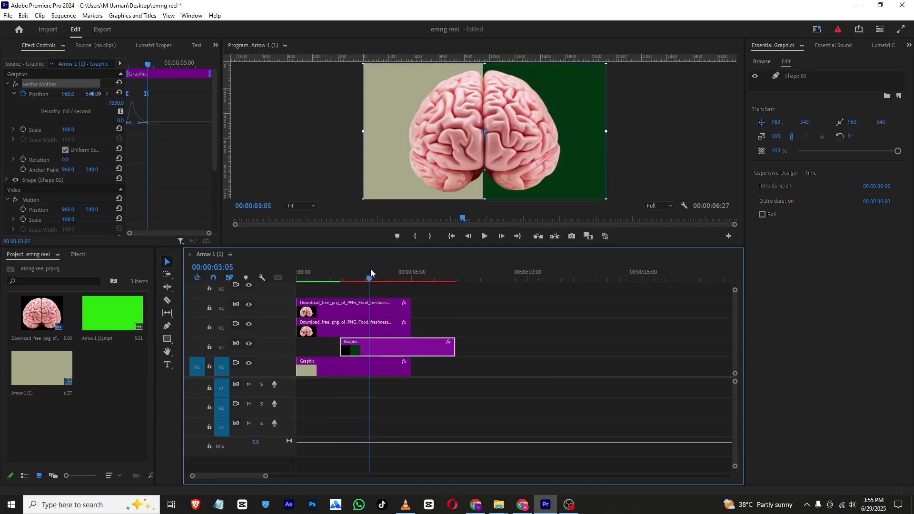
pyautogui.click(374, 307)
pyautogui.moveTo(410, 299); pyautogui.dragTo(455, 300)
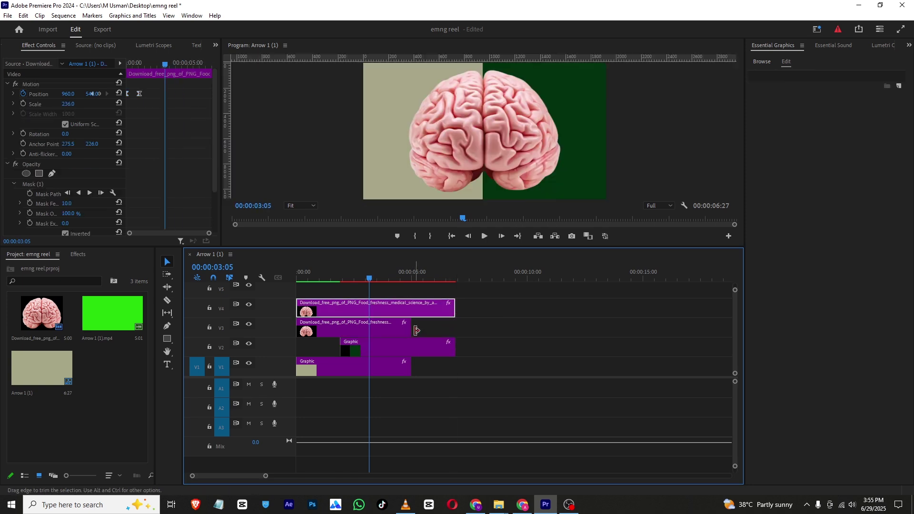
pyautogui.click(371, 281)
pyautogui.press('m')
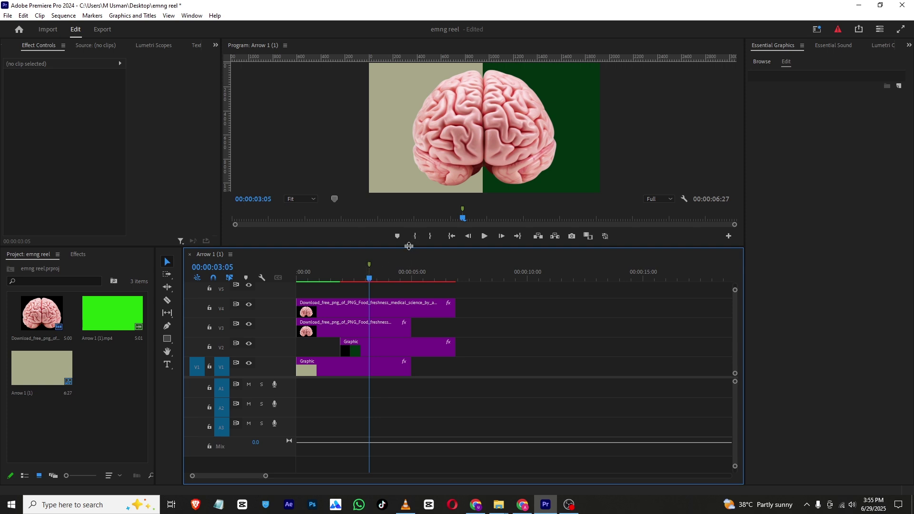
# - Add a text layer reading "system one" at the marker, in the upper area of the beige half
pyautogui.moveTo(409, 246); pyautogui.dragTo(408, 256)
pyautogui.click(167, 375)
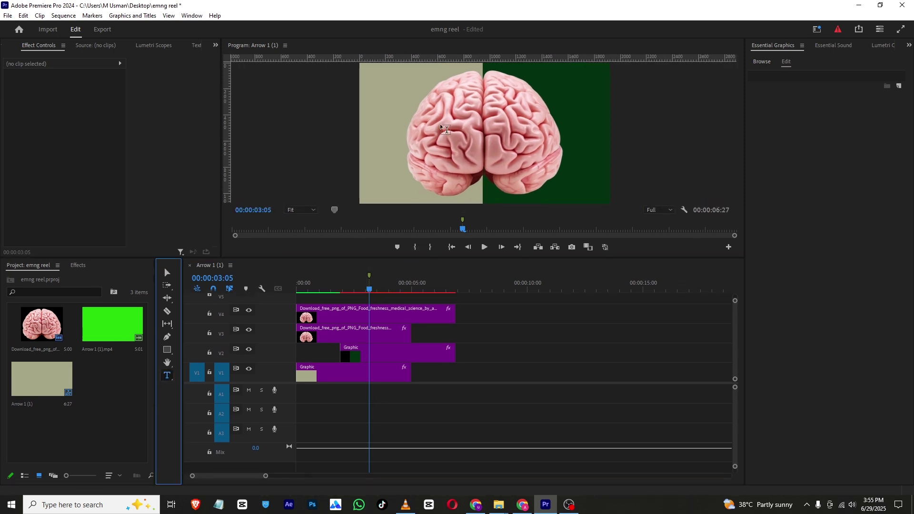
pyautogui.click(376, 81)
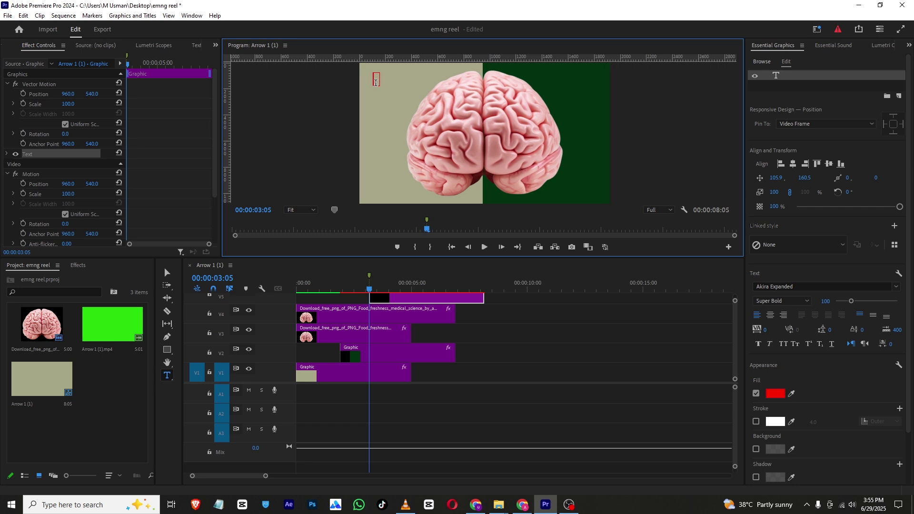
pyautogui.write('system')
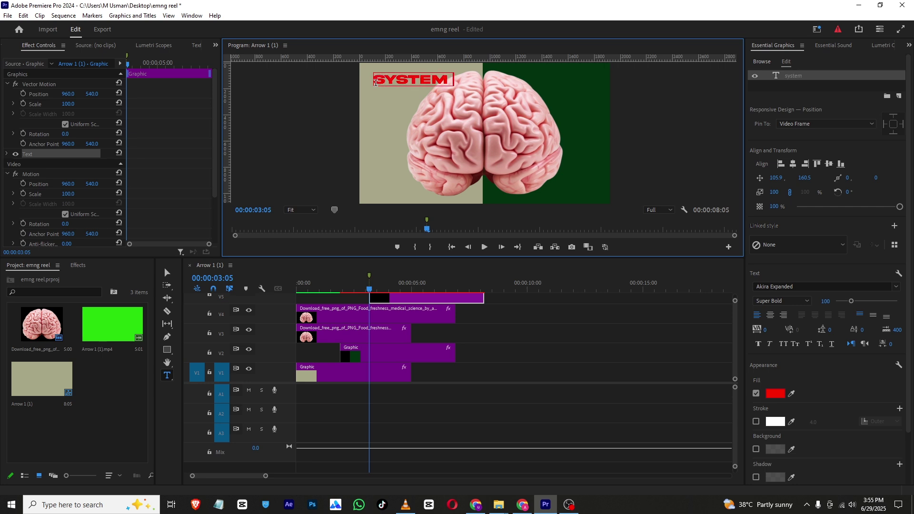
pyautogui.write(' one')
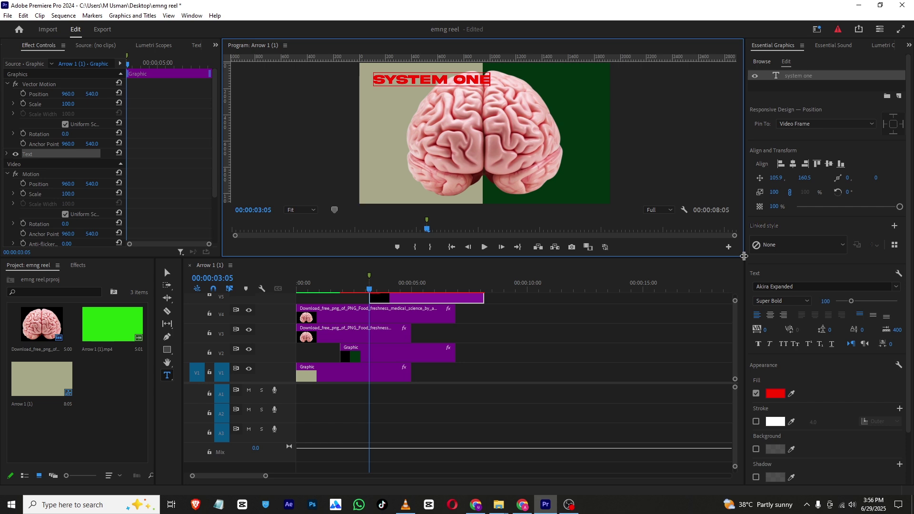
# - Fill the title with the panel's dark green 013110, scale it to 64 and place it at Vector Motion Position 562, 371
pyautogui.click(776, 394)
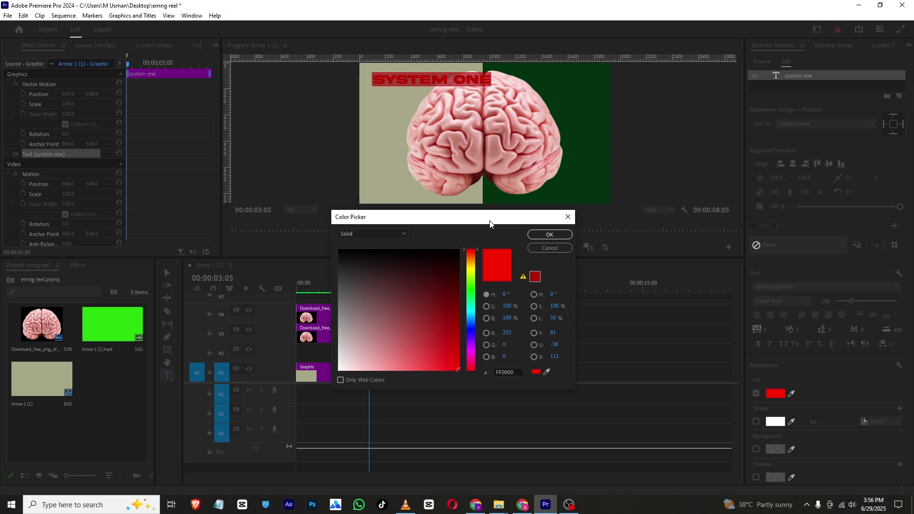
pyautogui.click(550, 235)
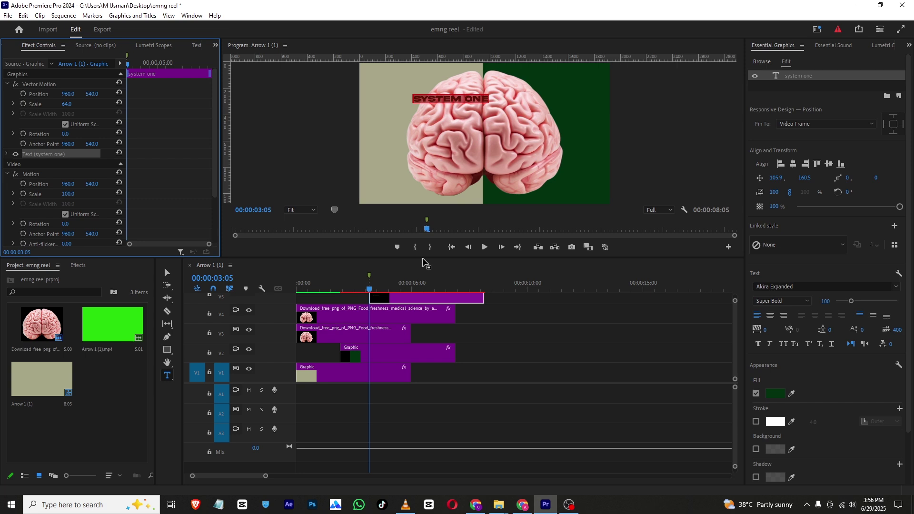
pyautogui.moveTo(424, 262); pyautogui.dragTo(424, 303)
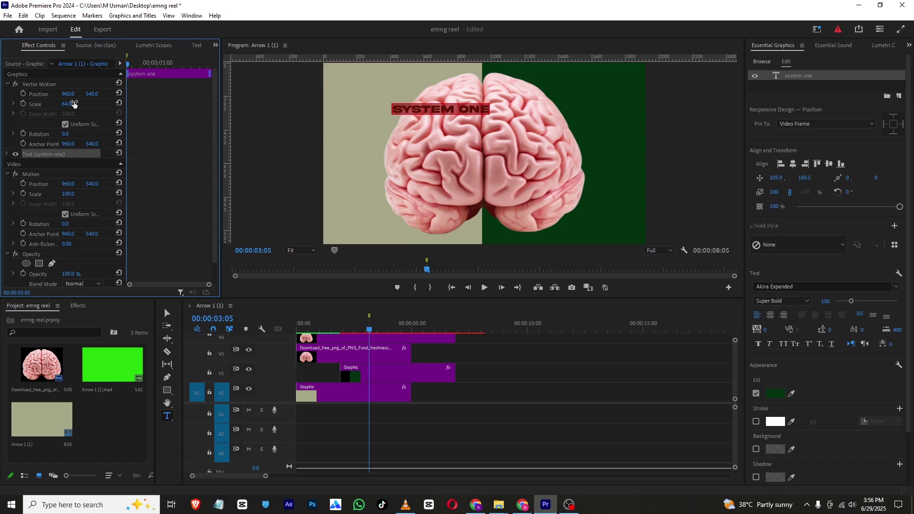
# - Nest the two brain clips into Nested Sequence 01 and set the nest's scale to 80
pyautogui.click(460, 339)
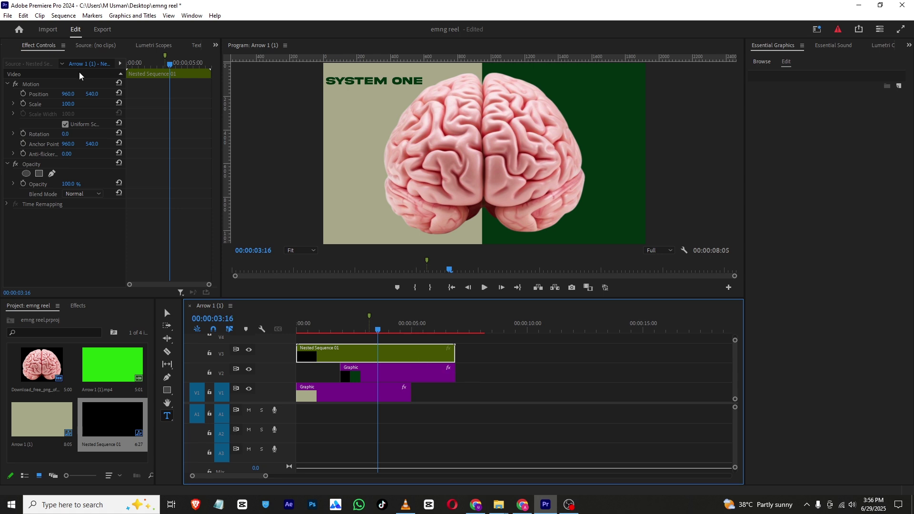
pyautogui.moveTo(67, 104); pyautogui.dragTo(57, 104)
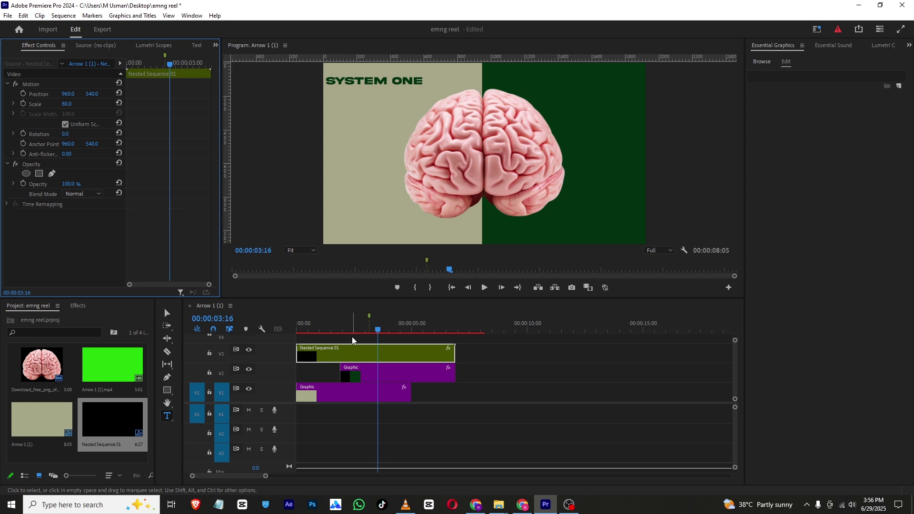
# - Duplicate the title clip onto V5 and move the copy over the green half at Position X 1576
pyautogui.moveTo(423, 299); pyautogui.dragTo(421, 214)
pyautogui.moveTo(419, 270)
pyautogui.mouseDown()
pyautogui.moveTo(415, 289)
pyautogui.moveTo(416, 280)
pyautogui.mouseUp()
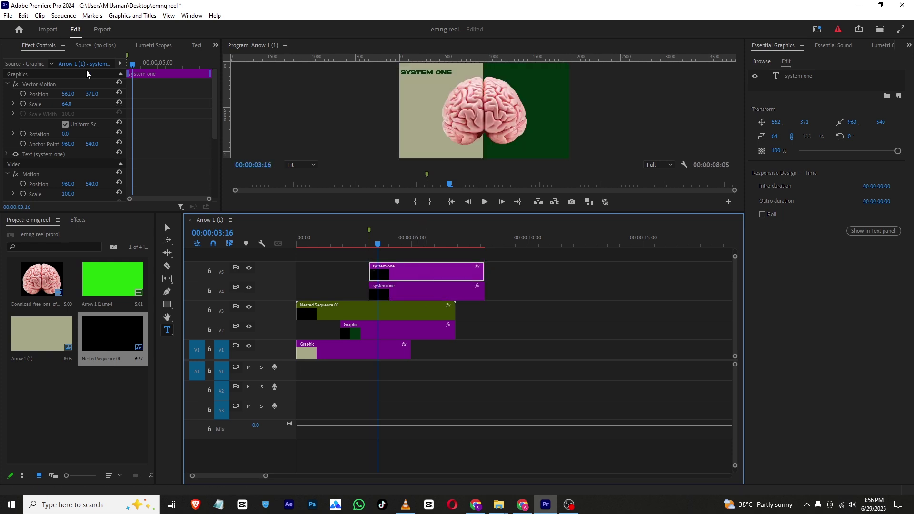
pyautogui.moveTo(68, 94); pyautogui.dragTo(99, 94)
# - Recolour the duplicated title's fill with the beige A7A688 sampled from the background
pyautogui.click(798, 75)
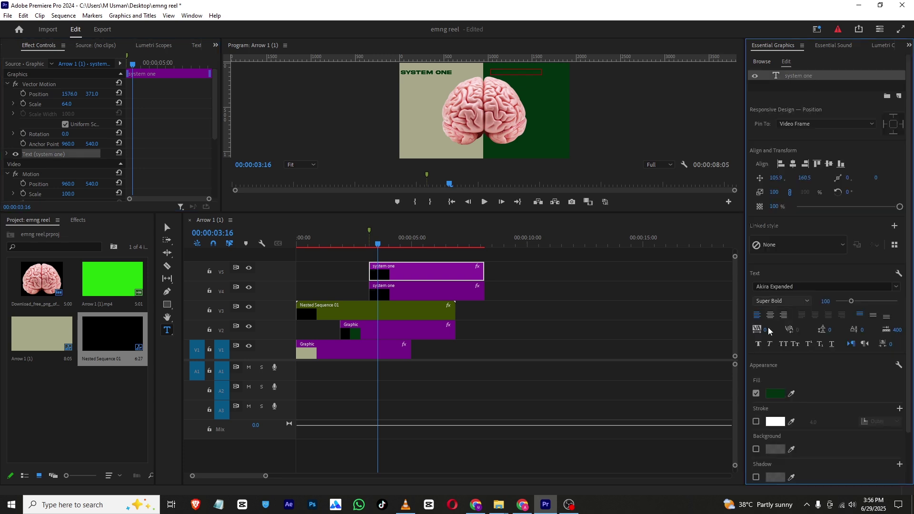
pyautogui.click(775, 394)
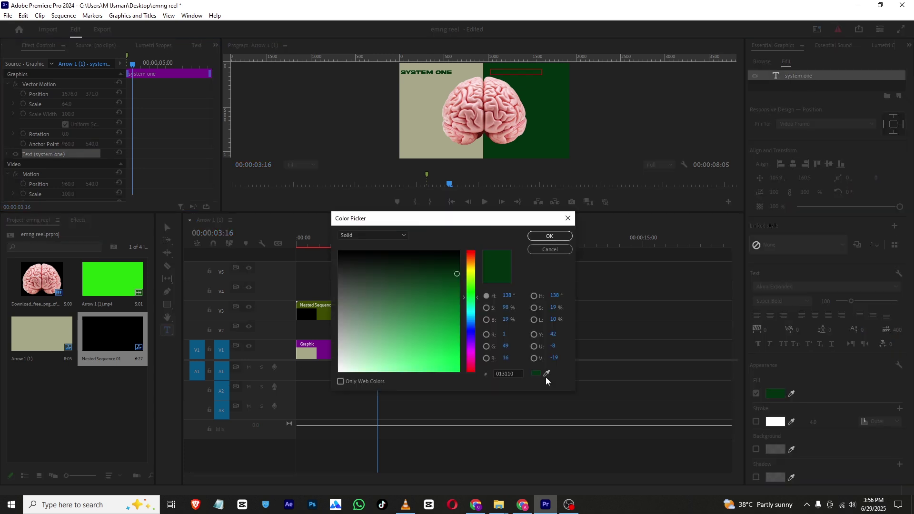
pyautogui.click(548, 372)
pyautogui.click(440, 125)
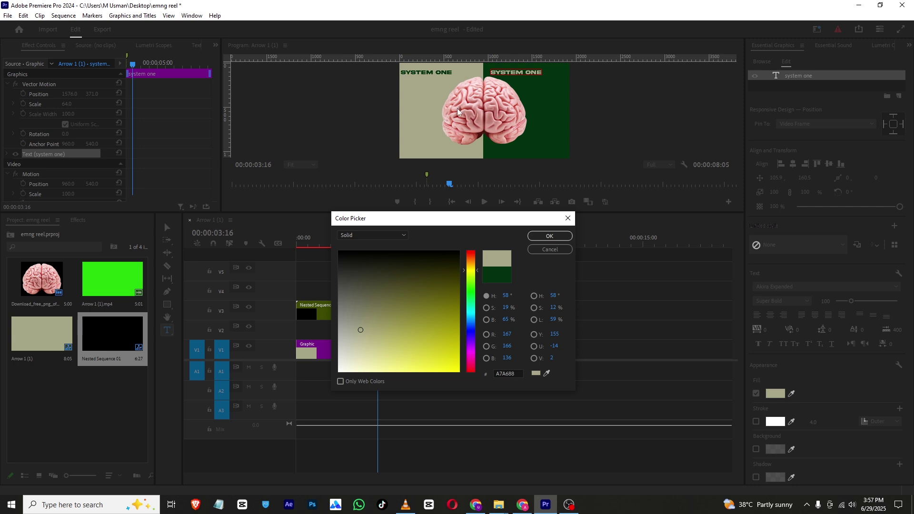
pyautogui.click(548, 236)
# - Shift the beige title farther toward the outer edge of the green half and set the dark green title's Position X to 609
pyautogui.moveTo(493, 214); pyautogui.dragTo(494, 291)
pyautogui.moveTo(72, 94); pyautogui.dragTo(164, 94)
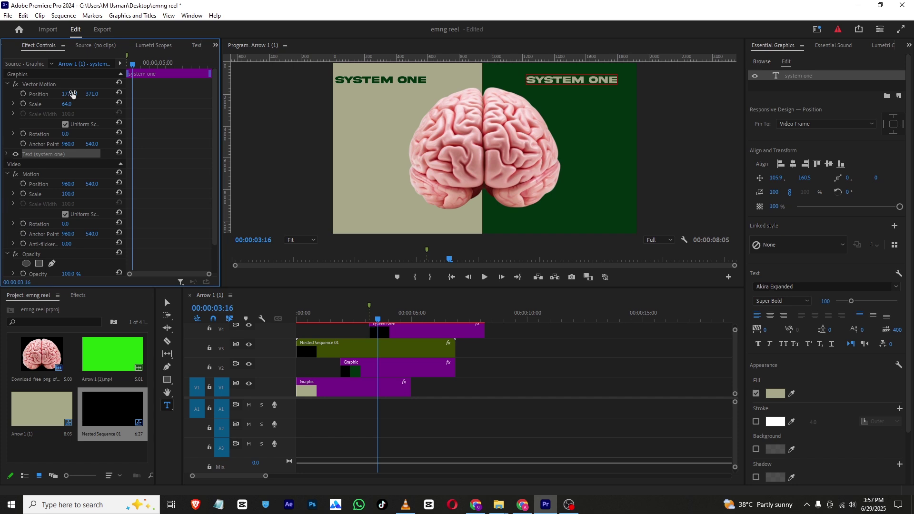
pyautogui.moveTo(69, 94); pyautogui.dragTo(14, 94)
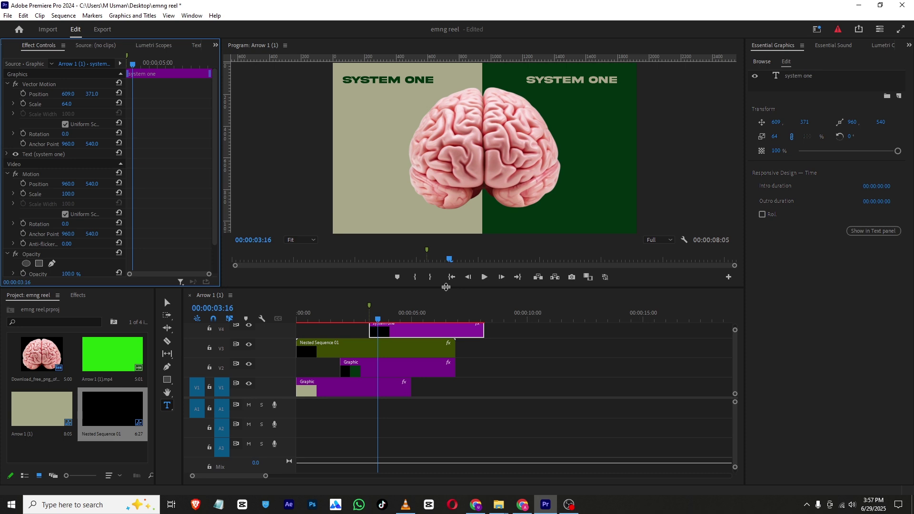
# - Place Arrow 1 (1).mp4 on V6 starting at the marker, unlink it and delete its audio
pyautogui.moveTo(413, 289); pyautogui.dragTo(413, 307)
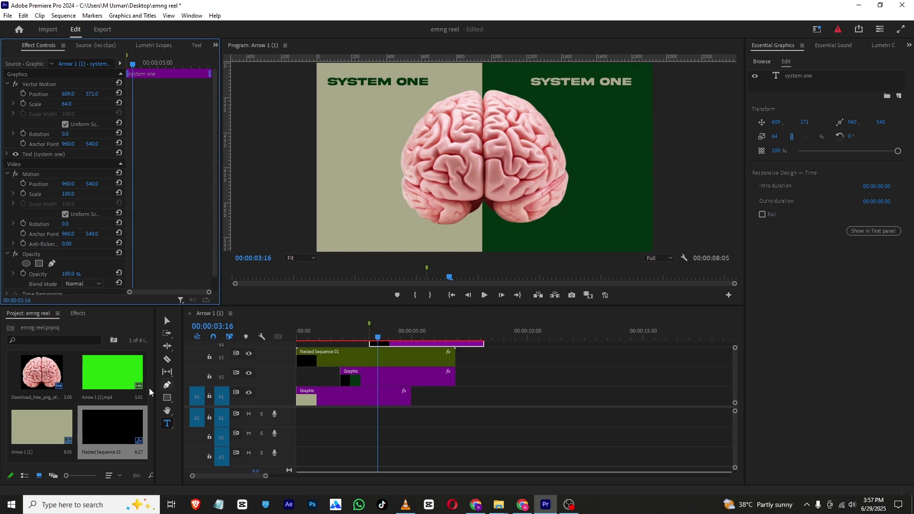
pyautogui.moveTo(398, 306); pyautogui.dragTo(399, 157)
pyautogui.moveTo(133, 233); pyautogui.dragTo(361, 224)
pyautogui.click(401, 227)
pyautogui.rightClick(401, 226)
pyautogui.click(424, 180)
pyautogui.click(427, 400)
pyautogui.press('Delete')
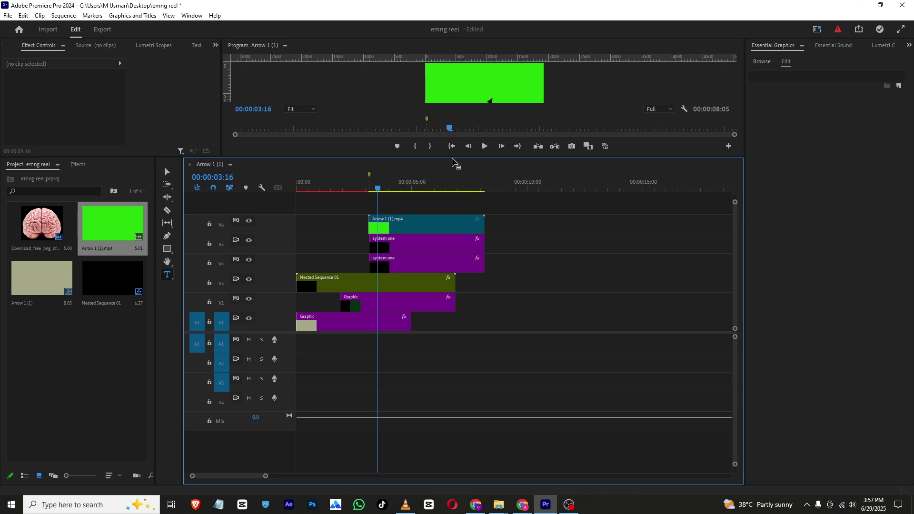
# - Apply the Ultra Key effect to the arrow clip and key out its green background
pyautogui.moveTo(450, 158); pyautogui.dragTo(455, 205)
pyautogui.hotkey('shift', '7')
pyautogui.click(68, 223)
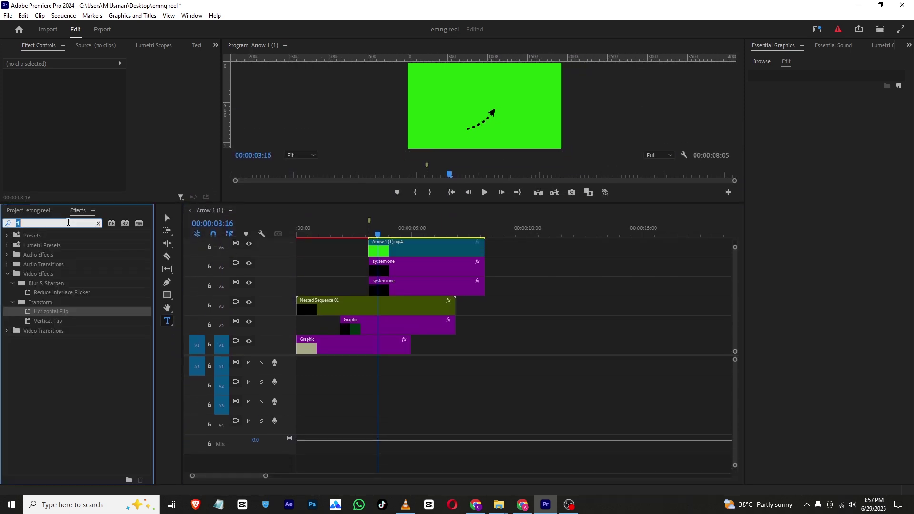
pyautogui.press('BackSpace')
pyautogui.press('BackSpace')
pyautogui.press('BackSpace')
pyautogui.write('ultra')
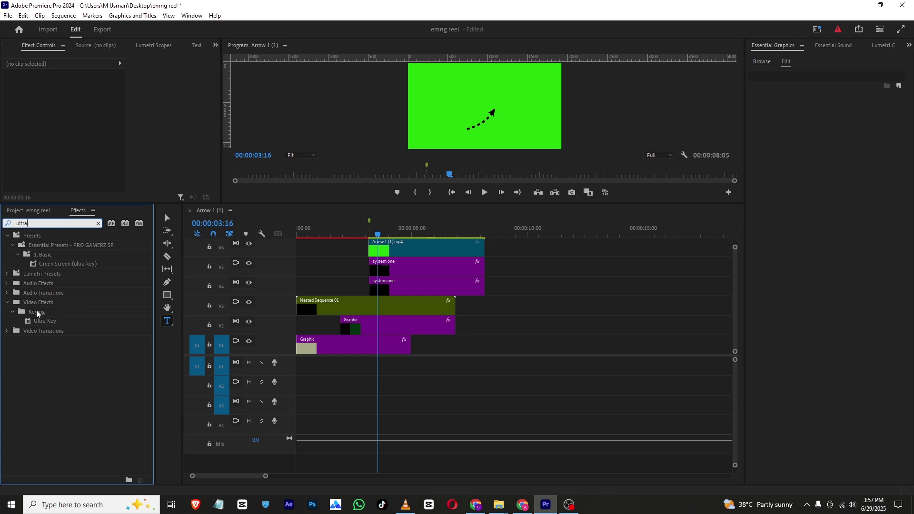
pyautogui.moveTo(43, 321); pyautogui.dragTo(400, 248)
pyautogui.scroll(-3, 154, 113)
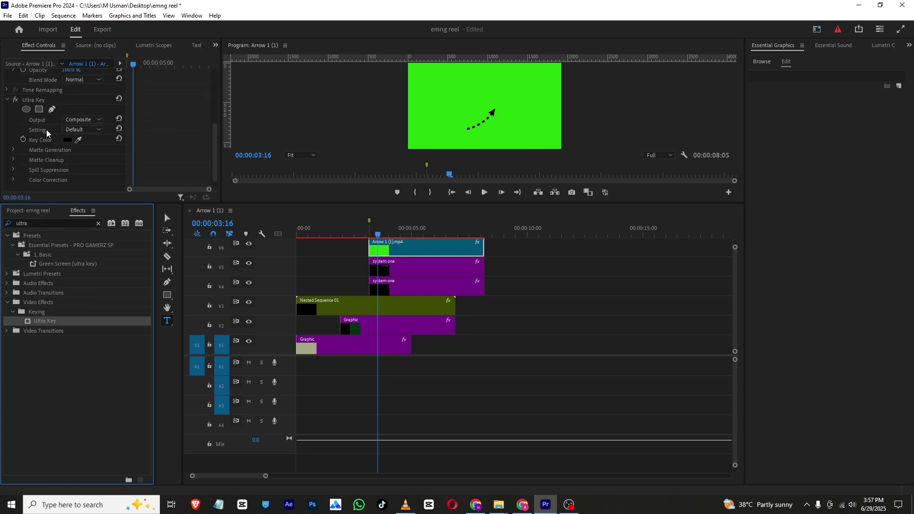
pyautogui.click(78, 140)
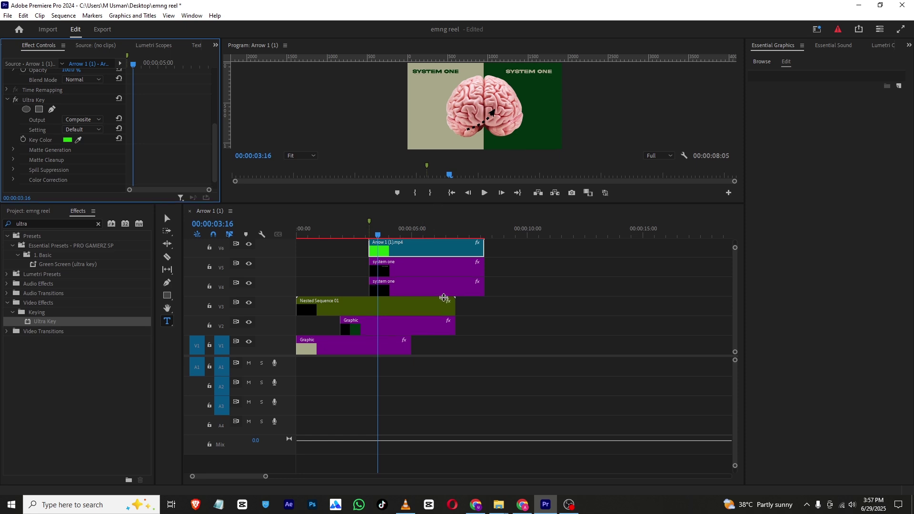
# - Set the arrow clip's scale to 45, rotation to 99° and position to 362, 281 so it curves down from the dark green title
pyautogui.moveTo(386, 205); pyautogui.dragTo(386, 321)
pyautogui.moveTo(378, 353); pyautogui.dragTo(400, 354)
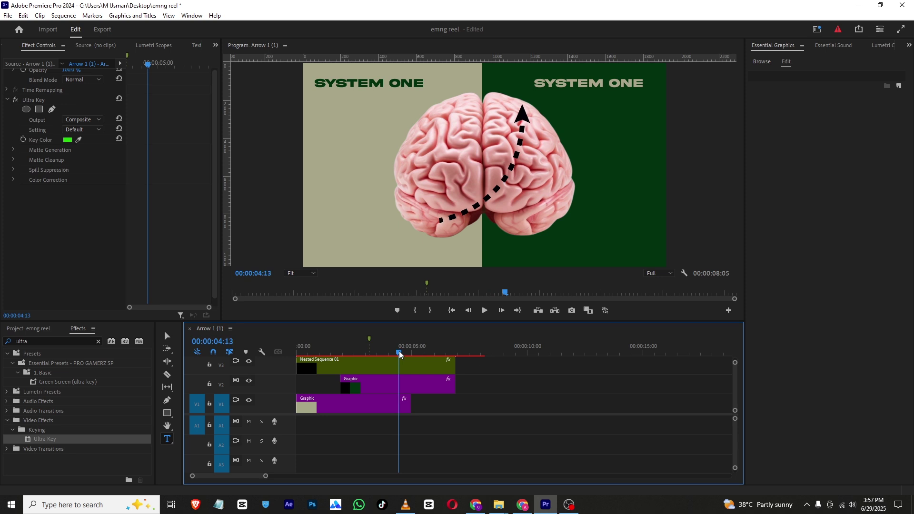
pyautogui.scroll(5, 127, 149)
pyautogui.click(42, 106)
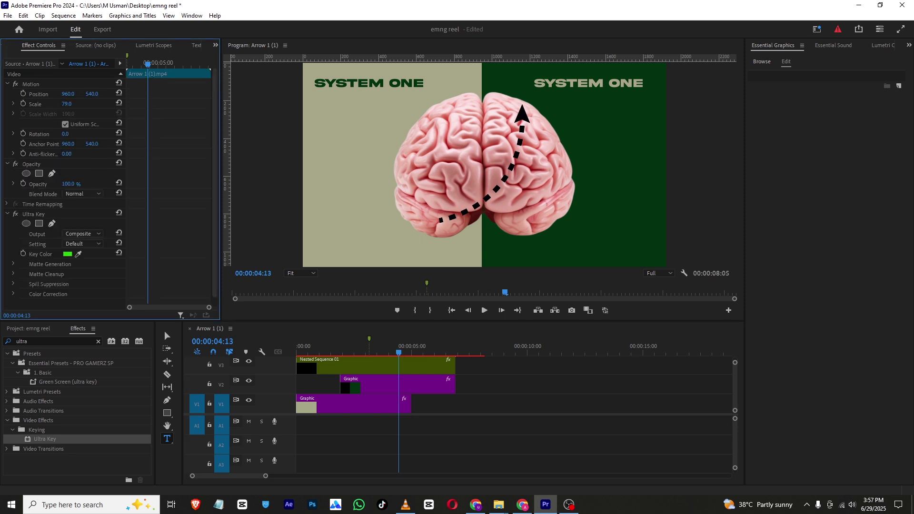
pyautogui.moveTo(67, 103)
pyautogui.mouseDown()
pyautogui.moveTo(92, 95)
pyautogui.moveTo(67, 96)
pyautogui.moveTo(74, 106)
pyautogui.mouseUp()
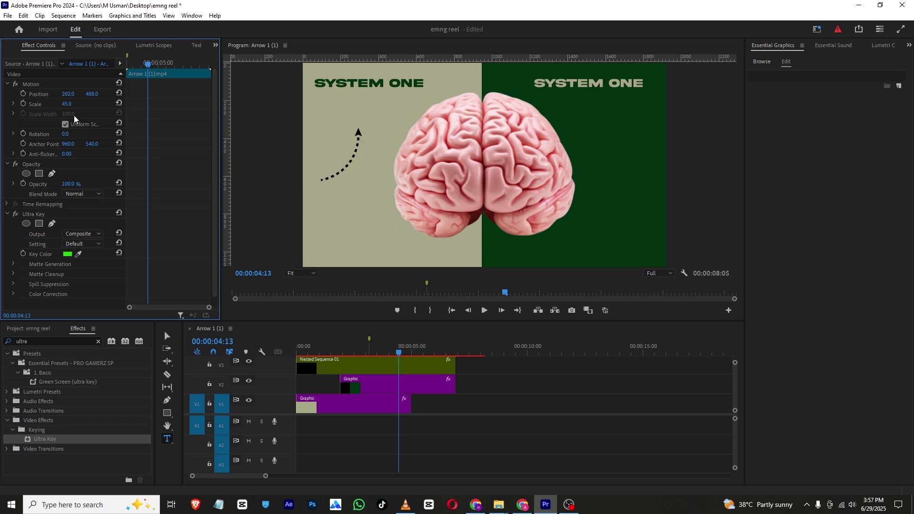
pyautogui.moveTo(65, 133)
pyautogui.mouseDown()
pyautogui.moveTo(95, 134)
pyautogui.moveTo(52, 134)
pyautogui.mouseUp()
pyautogui.moveTo(92, 94); pyautogui.dragTo(57, 94)
pyautogui.moveTo(68, 94); pyautogui.dragTo(84, 116)
# - Duplicate the arrow clip onto V7 and set the copy's Position X to 1490, beneath the beige title
pyautogui.moveTo(423, 320); pyautogui.dragTo(424, 156)
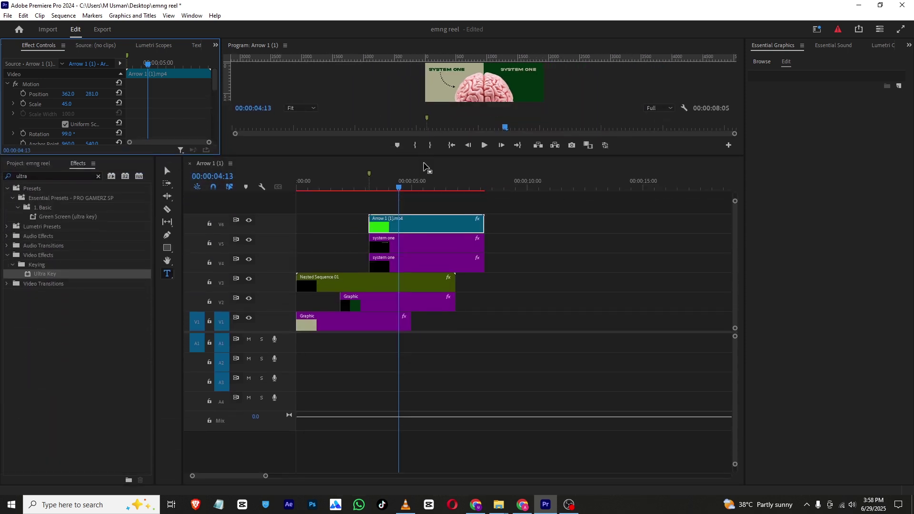
pyautogui.moveTo(396, 226); pyautogui.dragTo(397, 214)
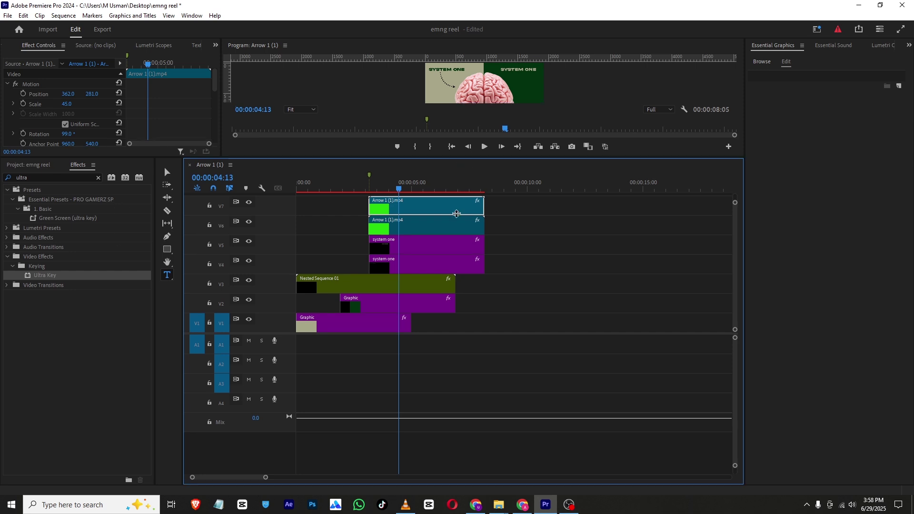
pyautogui.moveTo(460, 164); pyautogui.dragTo(461, 275)
pyautogui.moveTo(68, 93); pyautogui.dragTo(196, 93)
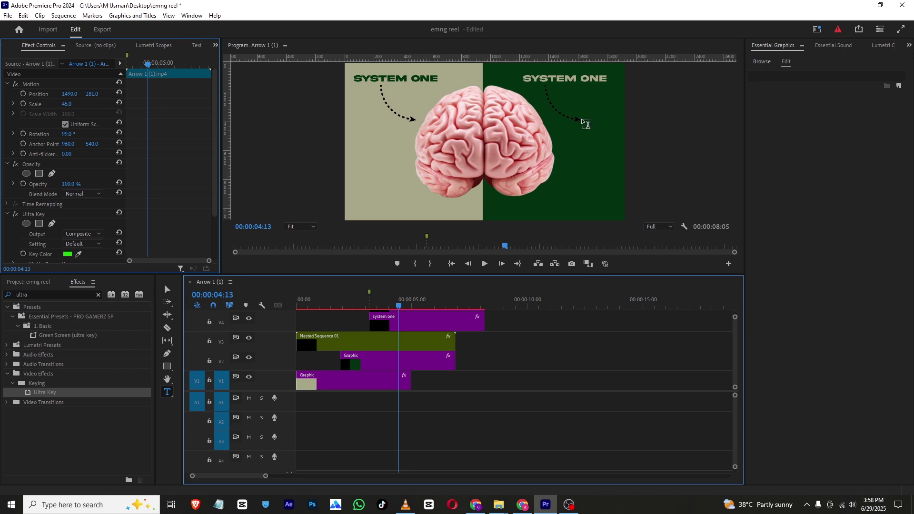
# - Apply the Horizontal Flip effect to the duplicated arrow clip on V7
pyautogui.moveTo(67, 134)
pyautogui.mouseDown()
pyautogui.moveTo(141, 135)
pyautogui.moveTo(73, 135)
pyautogui.mouseUp()
pyautogui.click(28, 291)
pyautogui.write('flip')
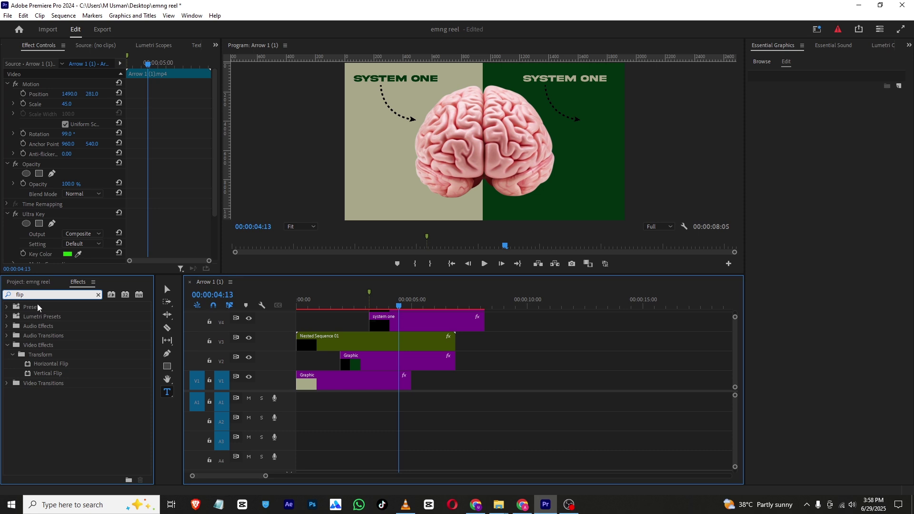
pyautogui.moveTo(41, 364); pyautogui.dragTo(435, 313)
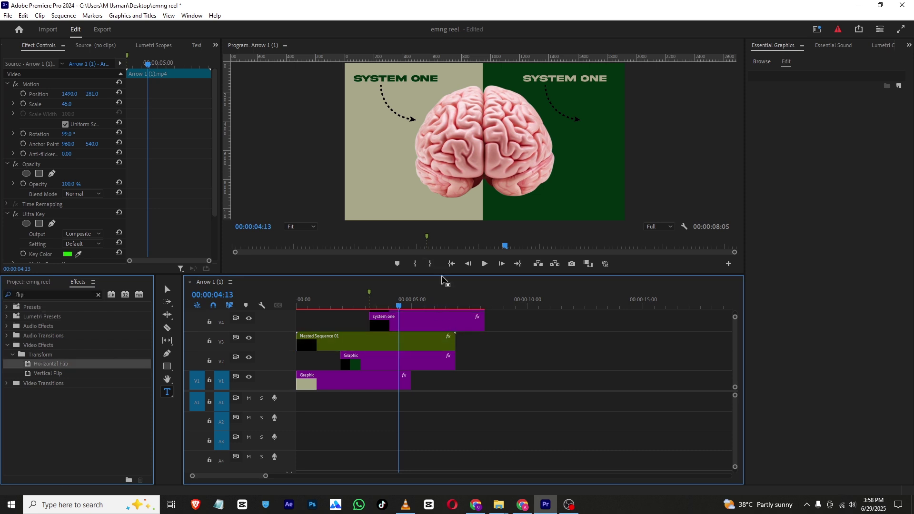
pyautogui.moveTo(443, 275); pyautogui.dragTo(443, 214)
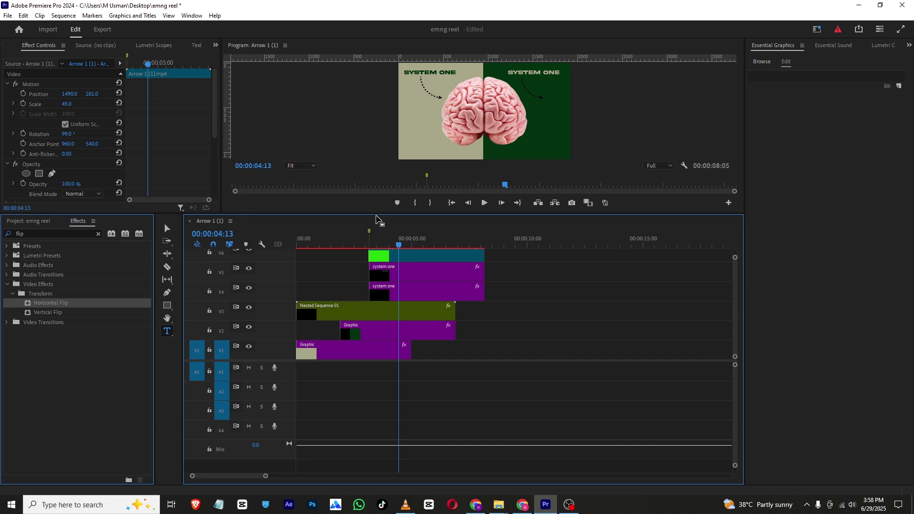
pyautogui.moveTo(374, 215); pyautogui.dragTo(374, 171)
pyautogui.moveTo(57, 262); pyautogui.dragTo(429, 329)
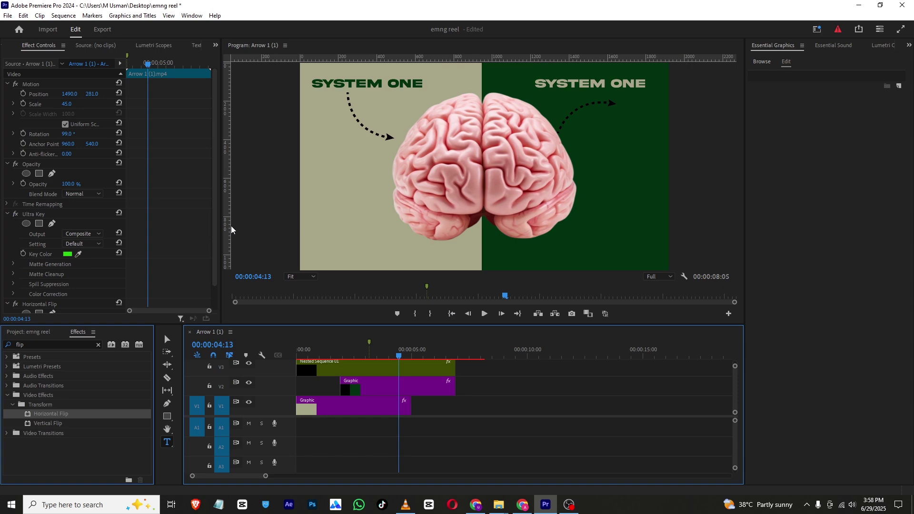
# - Set the flipped arrow's rotation to 259° and Position X to 1516 so it curves down from the beige title towards the brain
pyautogui.scroll(-2, 195, 192)
pyautogui.click(48, 280)
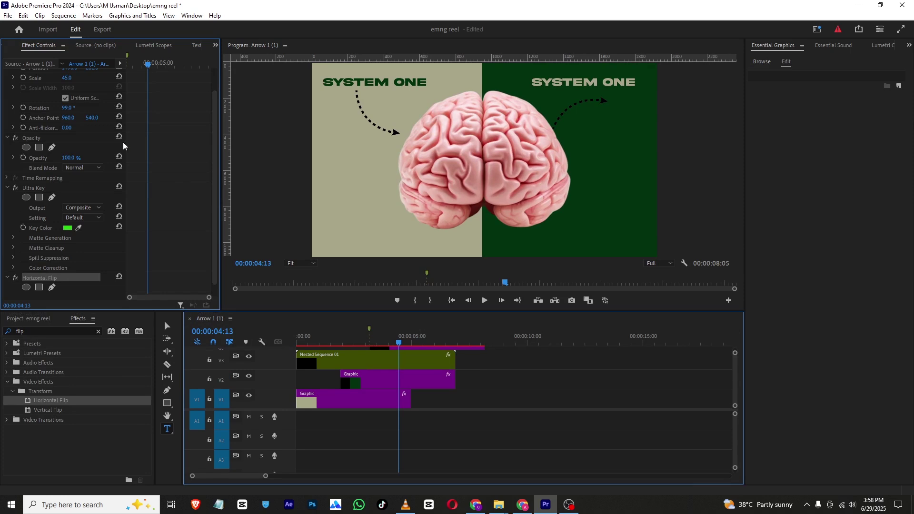
pyautogui.scroll(2, 115, 133)
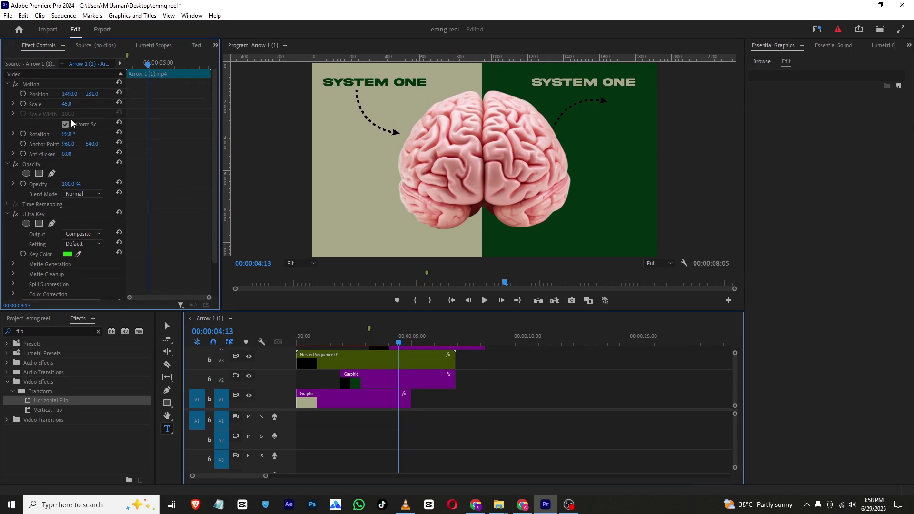
pyautogui.moveTo(68, 133); pyautogui.dragTo(27, 134)
# - Nest the two title clips and both arrow clips on V4 to V7 into a single nested sequence
pyautogui.click(348, 343)
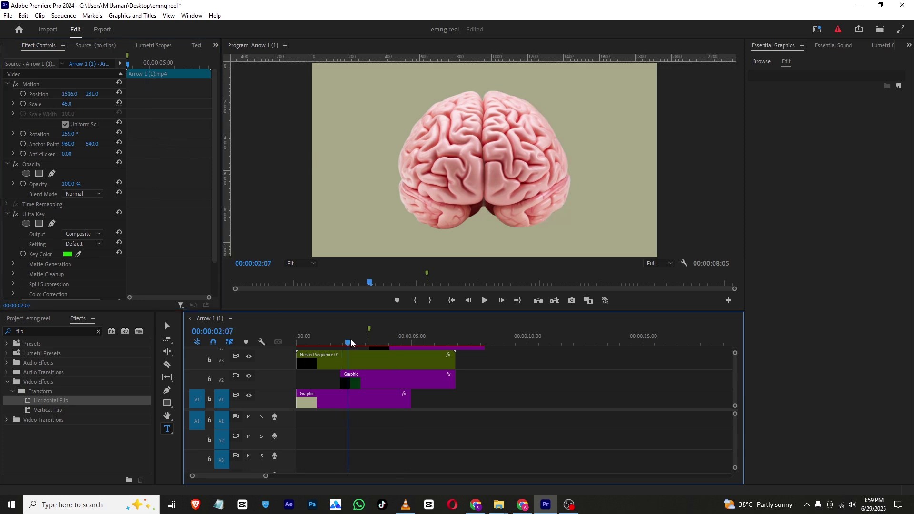
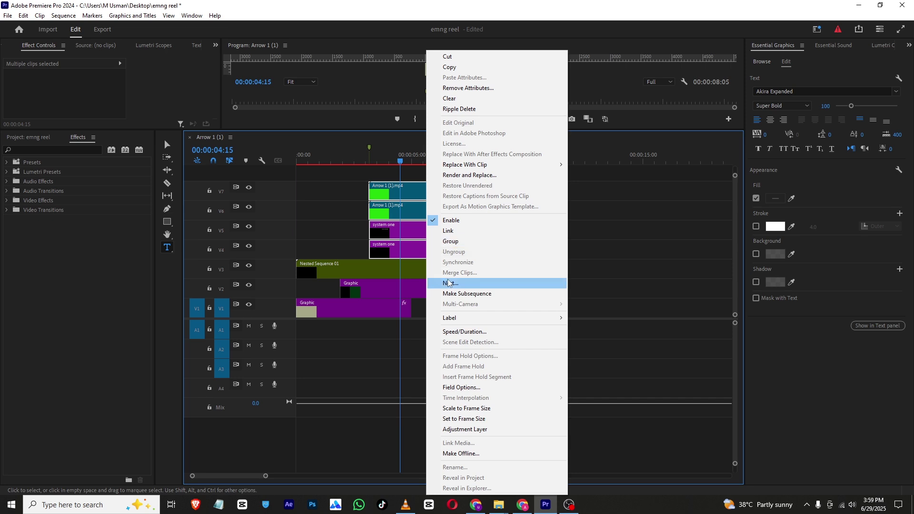
pyautogui.press('Return')
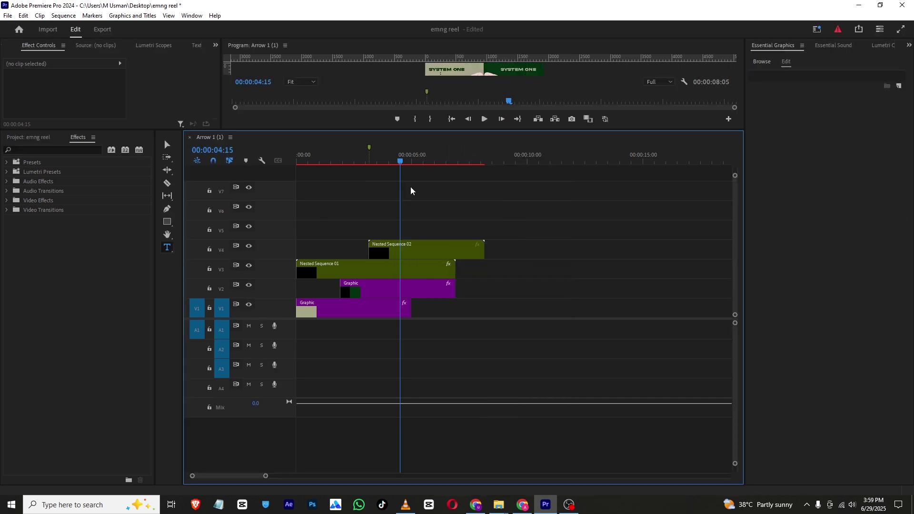
pyautogui.moveTo(443, 132); pyautogui.dragTo(444, 259)
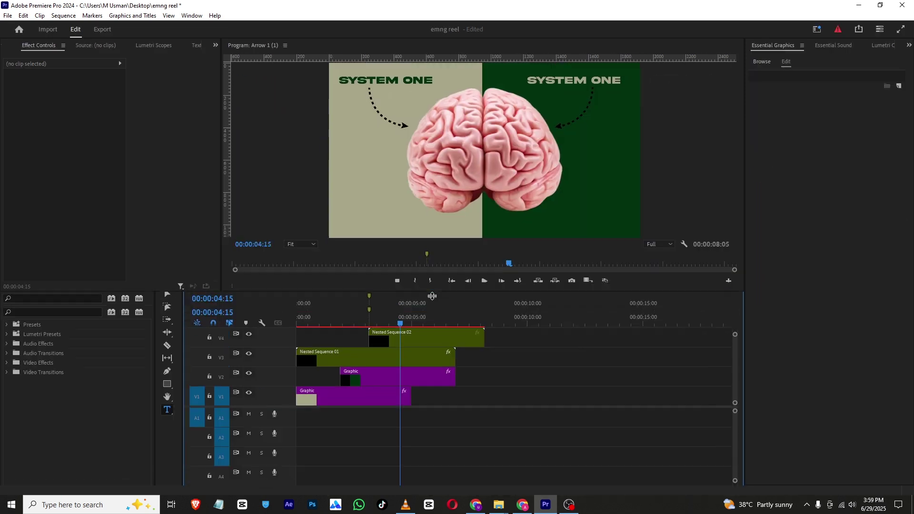
# - Add a text layer with the right-pointing triangle symbol on the beige half and shift its V5 clip to start at 00:00:04:04
pyautogui.click(374, 137)
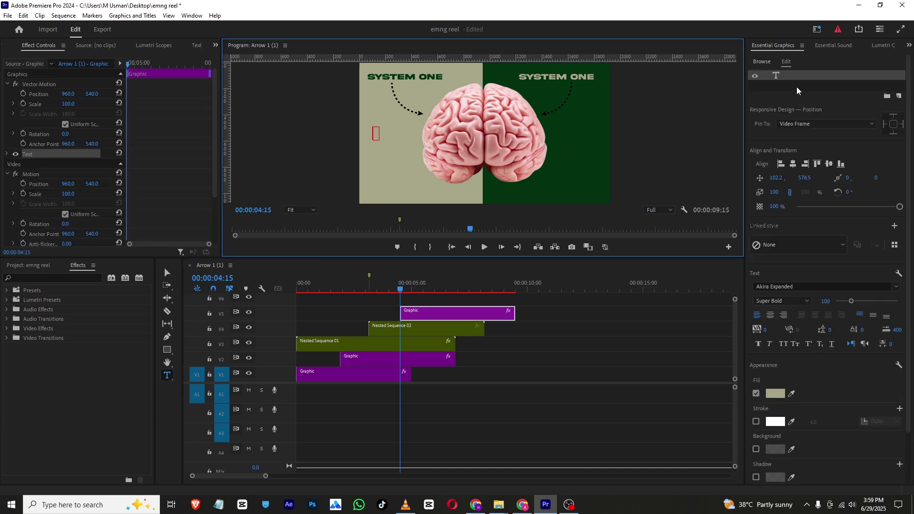
pyautogui.press('super+period')
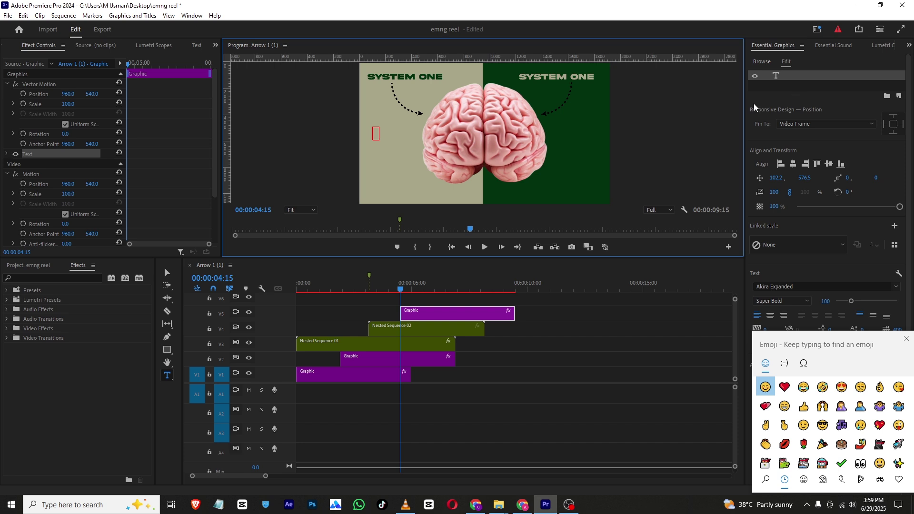
pyautogui.click(803, 363)
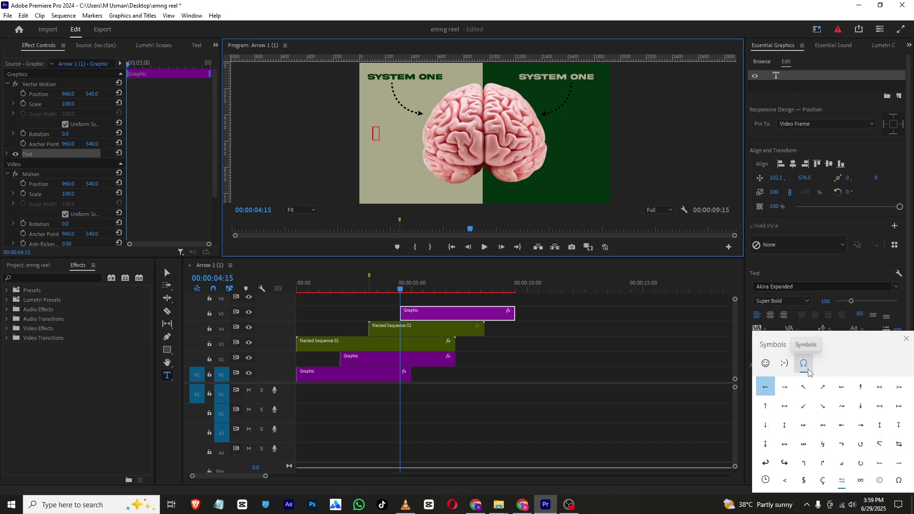
pyautogui.scroll(-3, 818, 419)
pyautogui.click(899, 423)
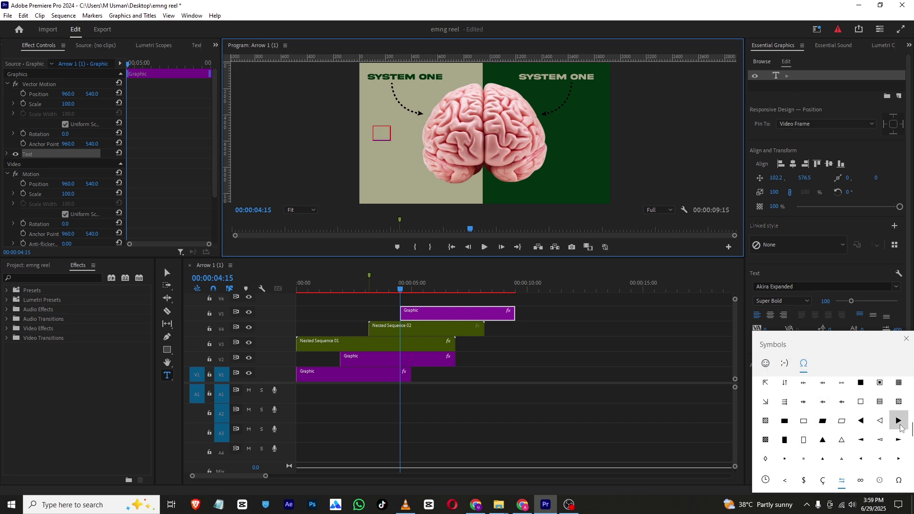
pyautogui.click(798, 101)
pyautogui.click(414, 290)
pyautogui.click(414, 290)
pyautogui.moveTo(413, 289)
pyautogui.mouseDown()
pyautogui.moveTo(373, 294)
pyautogui.moveTo(403, 291)
pyautogui.mouseUp()
# - Set the triangle symbol's fill to dark green 013110, sampled from the green background
pyautogui.click(382, 134)
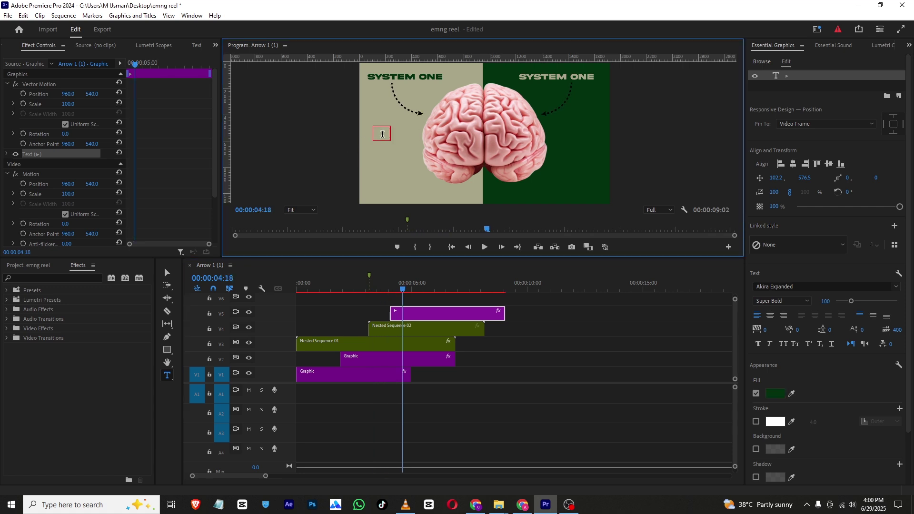
pyautogui.click(775, 393)
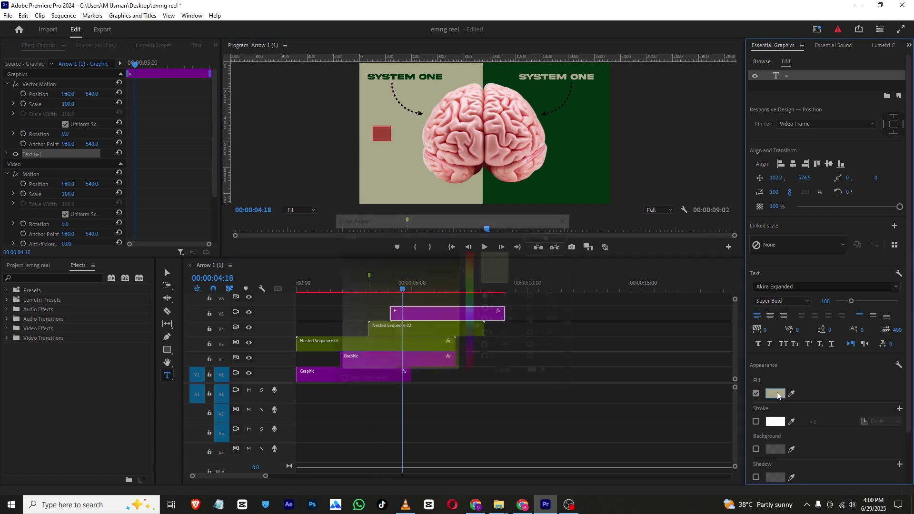
pyautogui.click(547, 374)
pyautogui.click(583, 166)
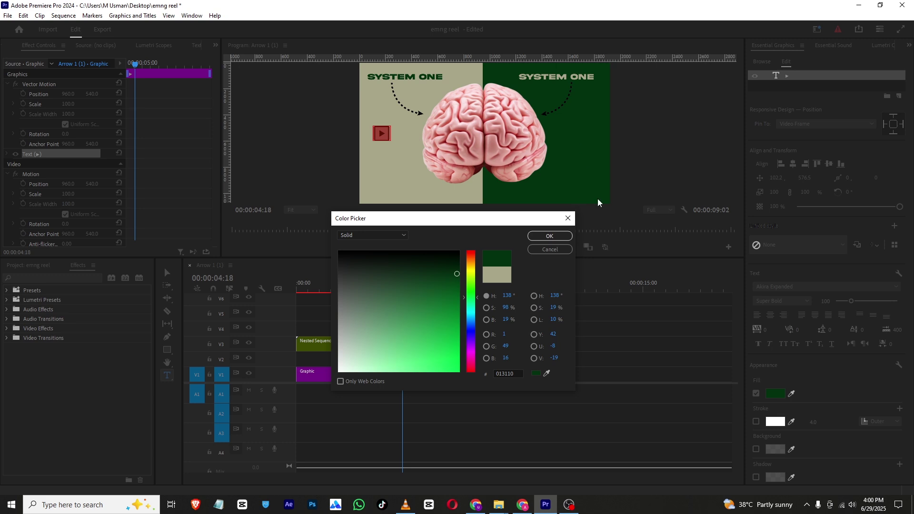
pyautogui.click(549, 236)
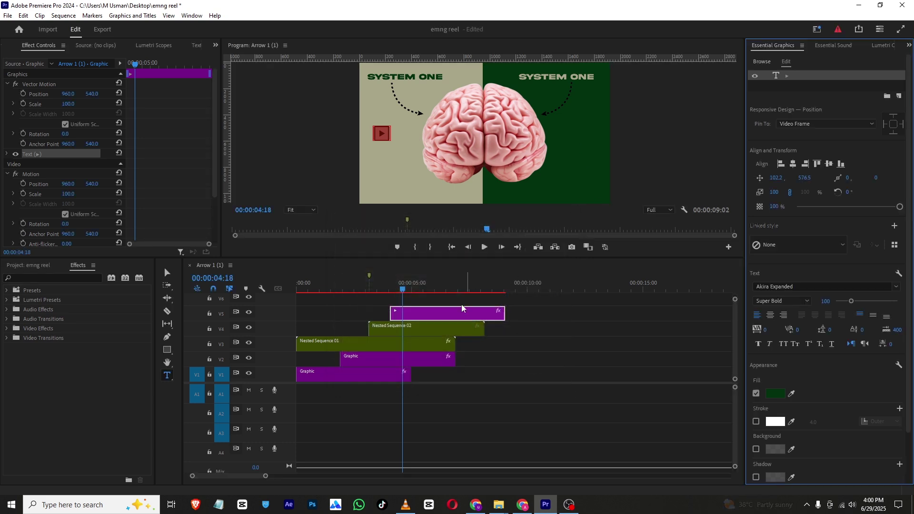
# - Set the symbol clip's Vector Motion scale to 126 and position to 1095, 472, near the beige half's outer edge
pyautogui.moveTo(409, 293); pyautogui.dragTo(390, 294)
pyautogui.click(400, 312)
pyautogui.click(391, 290)
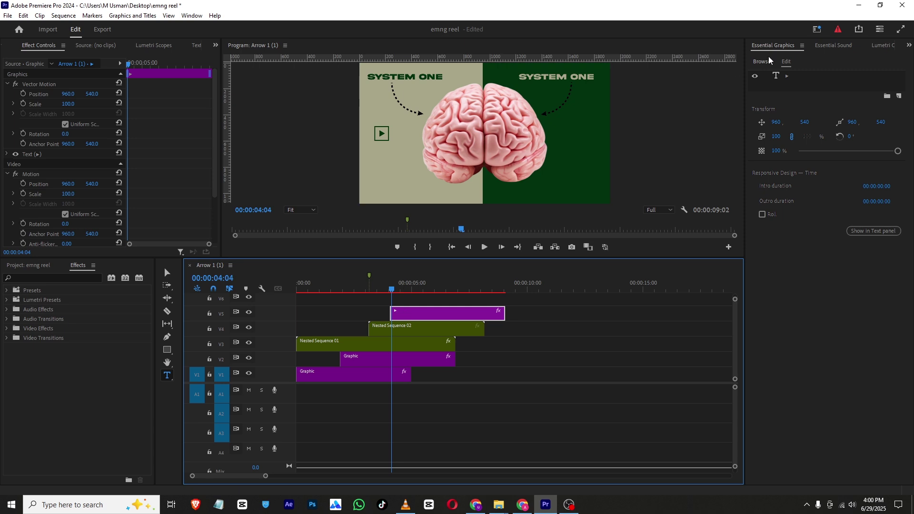
pyautogui.click(786, 75)
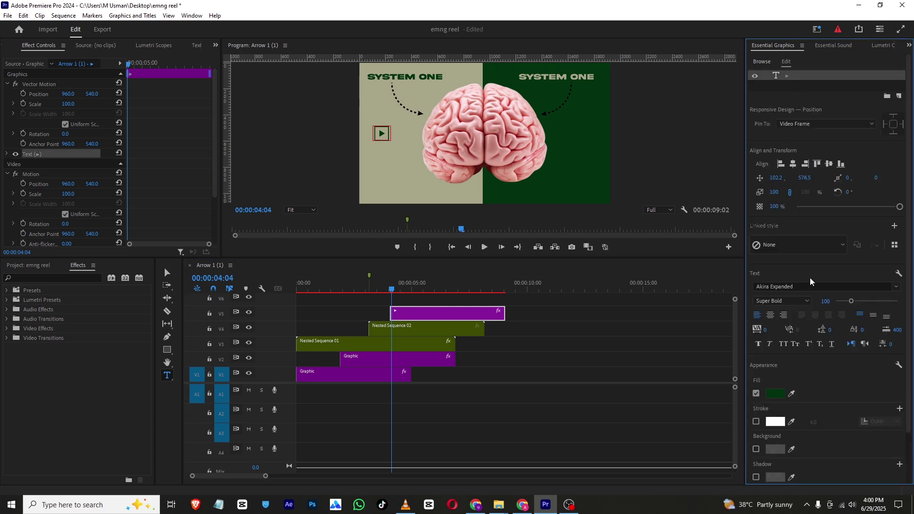
pyautogui.moveTo(67, 104); pyautogui.dragTo(83, 94)
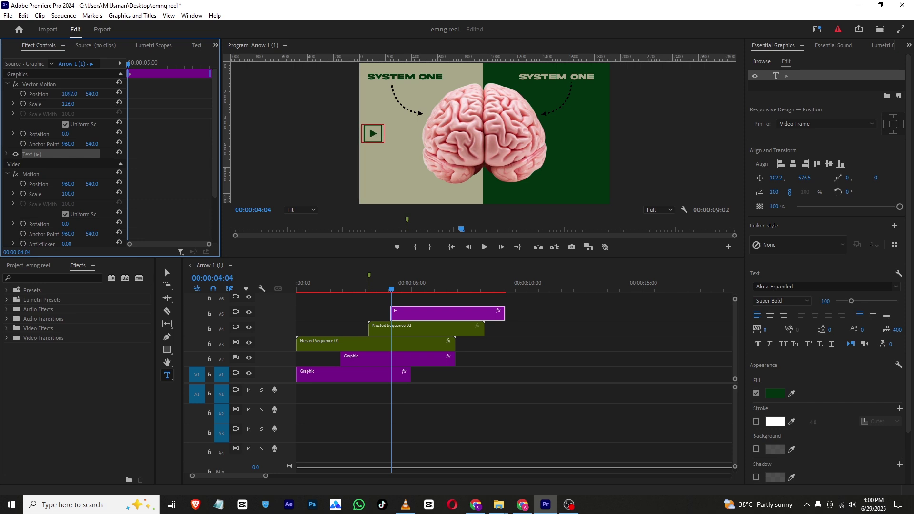
pyautogui.moveTo(373, 134); pyautogui.dragTo(372, 124)
# - Duplicate the symbol clip onto V6 and set the V5 clip's Position Y to 641 to form a second bullet below
pyautogui.moveTo(411, 319); pyautogui.dragTo(411, 299)
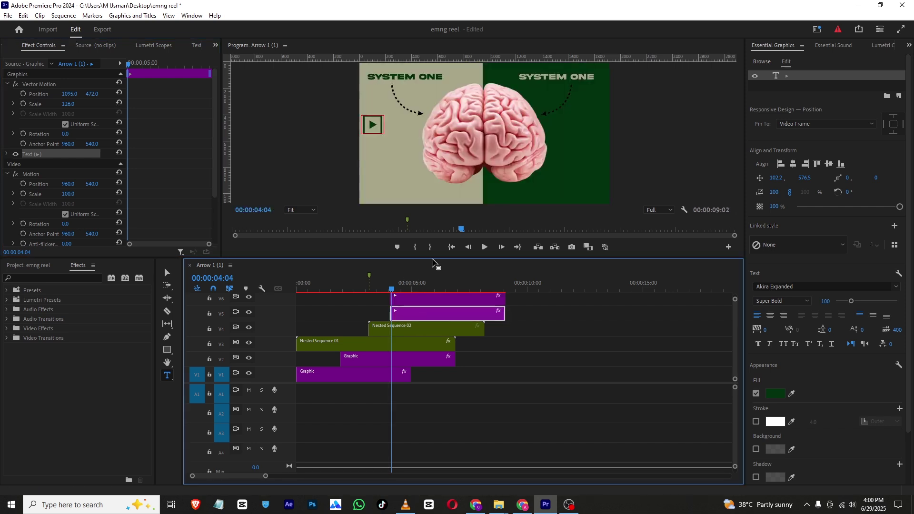
pyautogui.moveTo(91, 94); pyautogui.dragTo(119, 94)
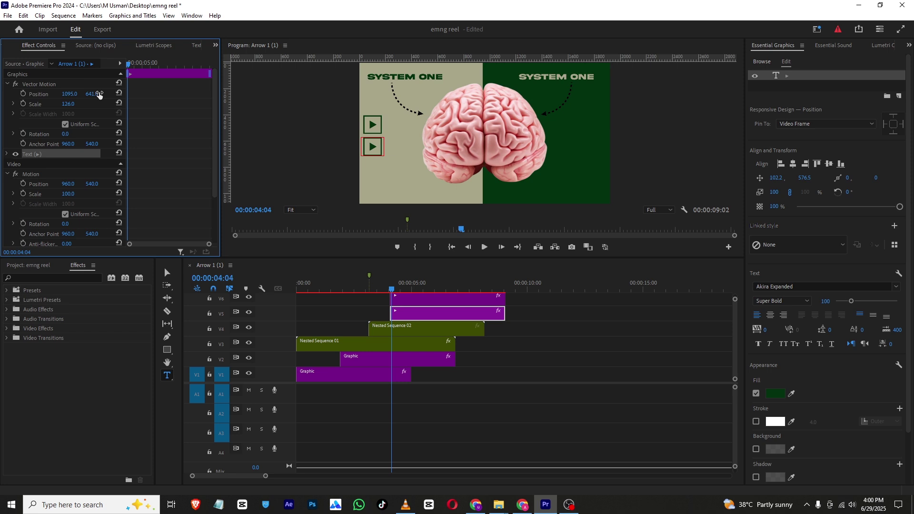
# - Duplicate the V6 symbol clip onto V7 and set the V6 clip's Position Y to 809 to form a third bullet
pyautogui.moveTo(481, 260); pyautogui.dragTo(481, 183)
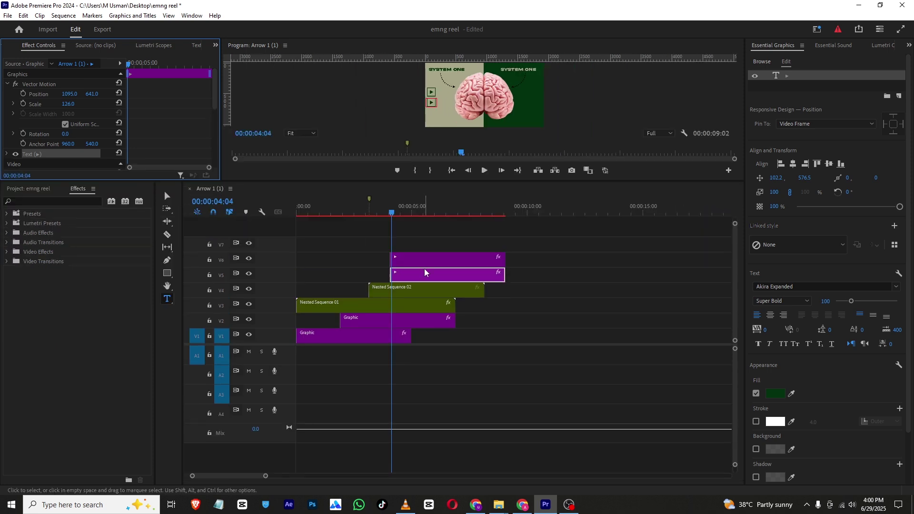
pyautogui.moveTo(419, 275); pyautogui.dragTo(419, 245)
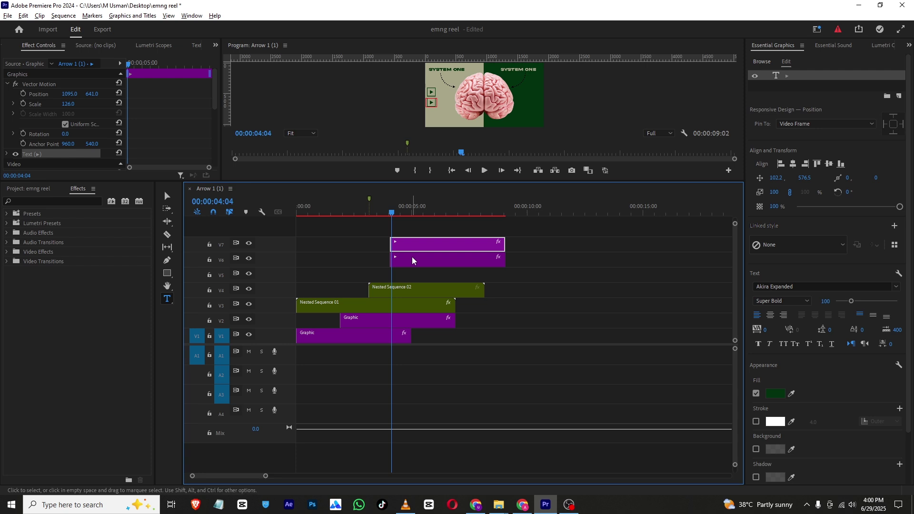
pyautogui.hotkey('ctrl', 'z')
pyautogui.moveTo(408, 260); pyautogui.dragTo(408, 245)
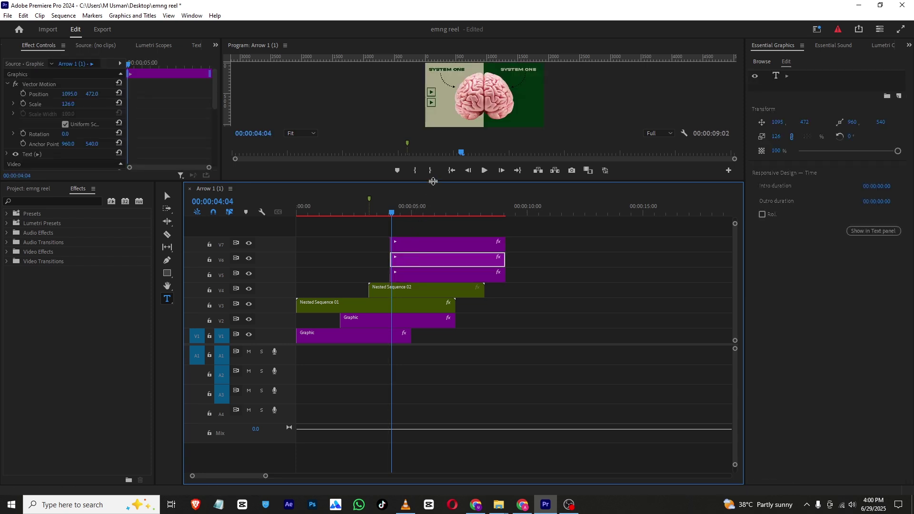
pyautogui.moveTo(433, 189); pyautogui.dragTo(434, 245)
pyautogui.moveTo(92, 94); pyautogui.dragTo(252, 94)
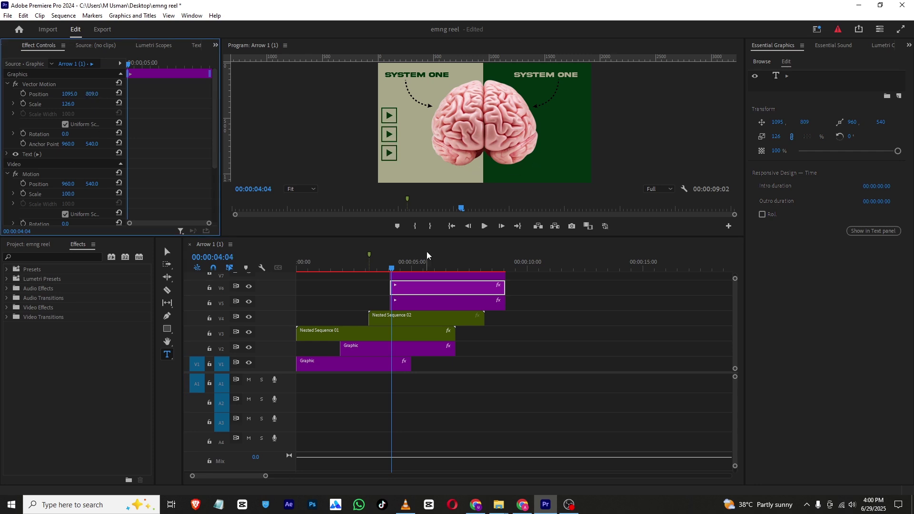
# - Duplicate the V7 symbol clip onto V8 and apply the Horizontal Flip effect to the copy
pyautogui.moveTo(419, 237); pyautogui.dragTo(418, 115)
pyautogui.click(419, 214)
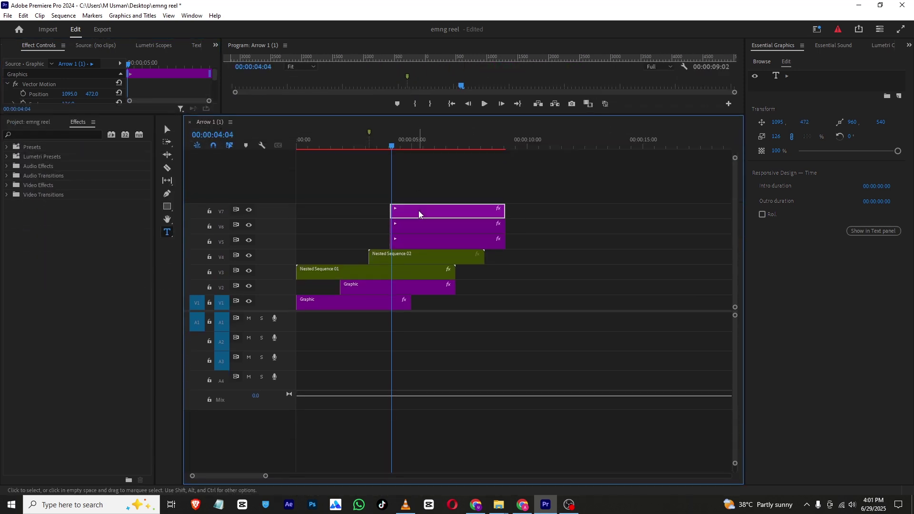
pyautogui.moveTo(419, 214); pyautogui.dragTo(421, 165)
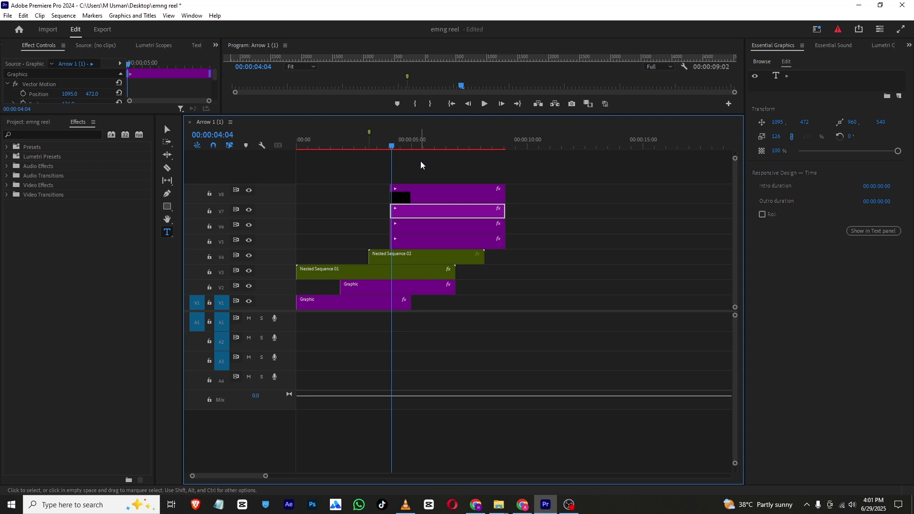
pyautogui.click(422, 191)
pyautogui.click(53, 134)
pyautogui.write('flip')
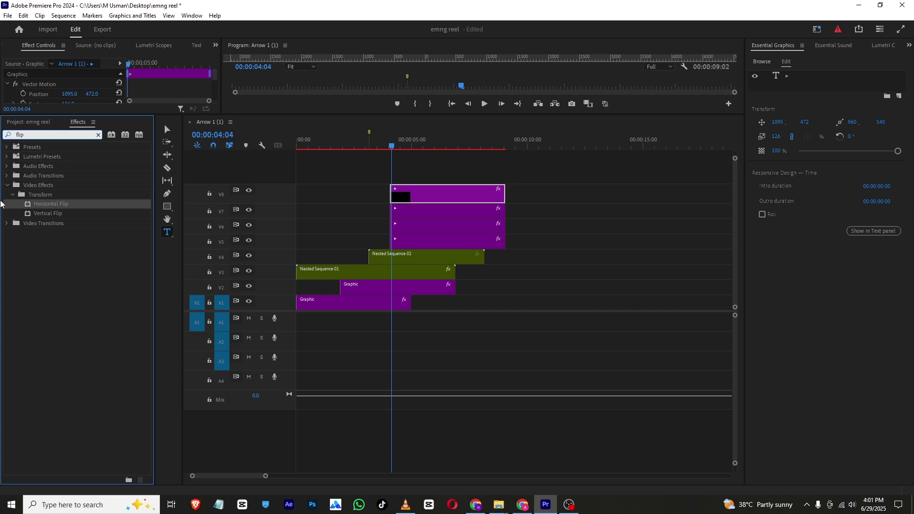
pyautogui.moveTo(51, 204); pyautogui.dragTo(444, 287)
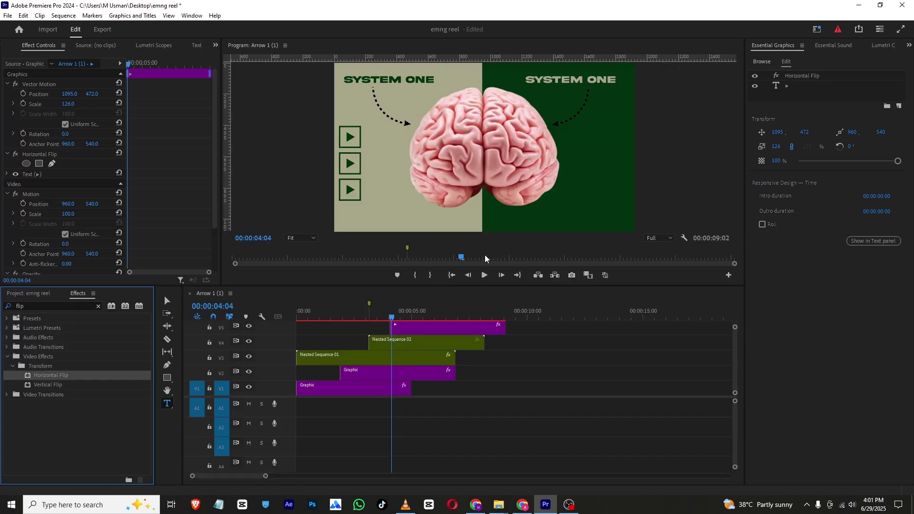
# - Set the flipped symbol's Position X to 1349 and its fill to the beige sampled from the background
pyautogui.moveTo(66, 93); pyautogui.dragTo(29, 92)
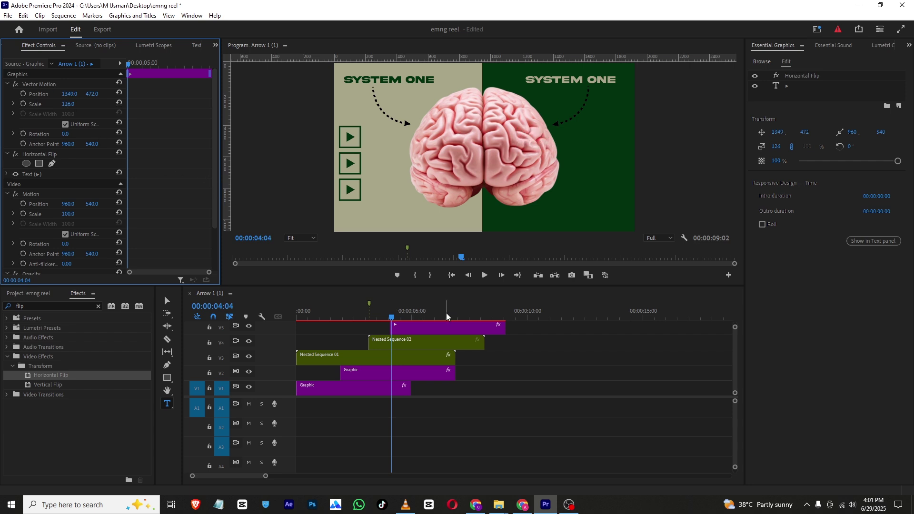
pyautogui.click(794, 88)
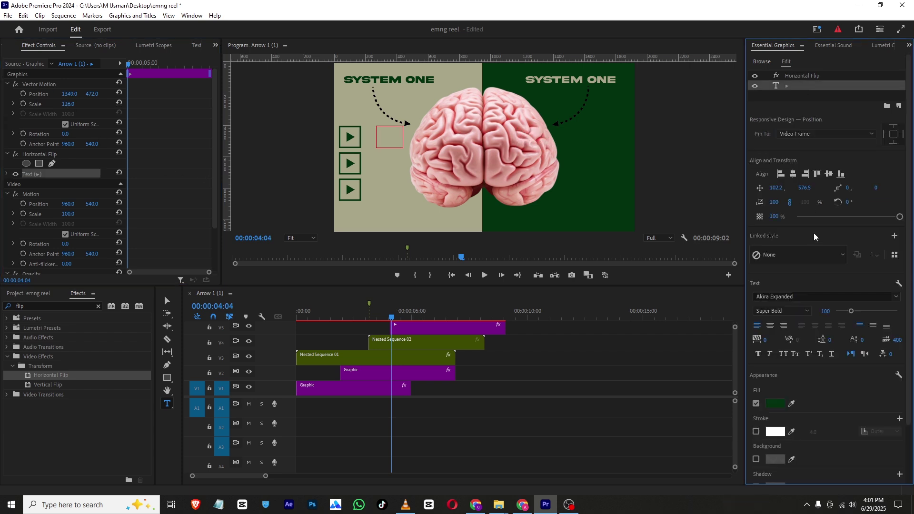
pyautogui.click(792, 405)
pyautogui.click(423, 226)
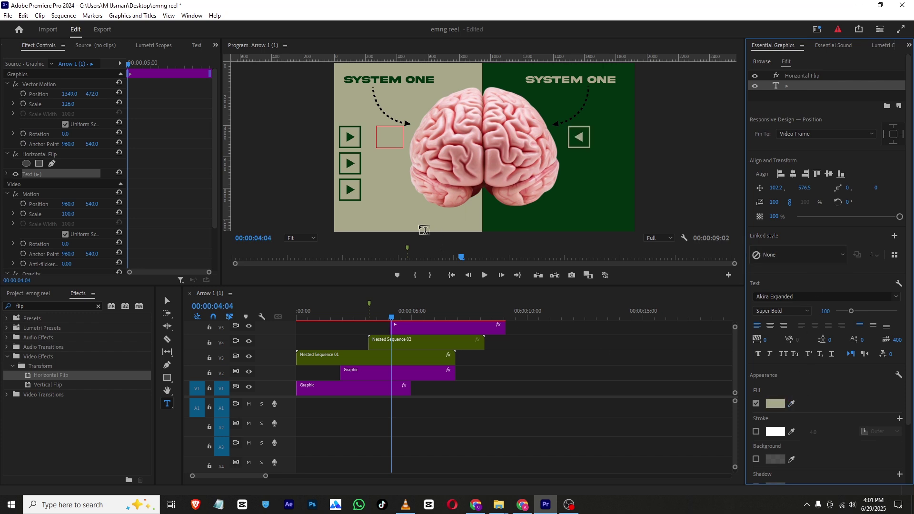
pyautogui.hotkey('shift', '5')
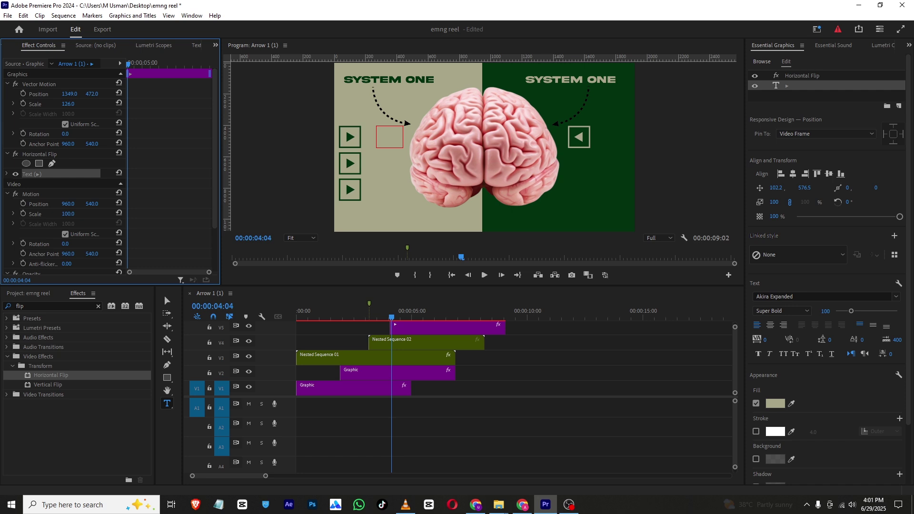
# - Set the flipped beige symbol's Position X to 1200 and check the bullet layout in the reference video in VLC
pyautogui.hotkey('ctrl', 'z')
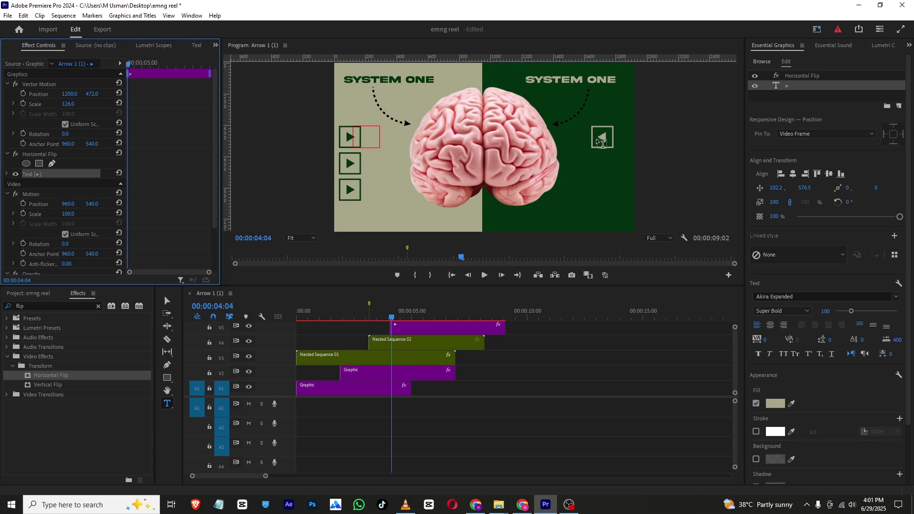
pyautogui.click(406, 504)
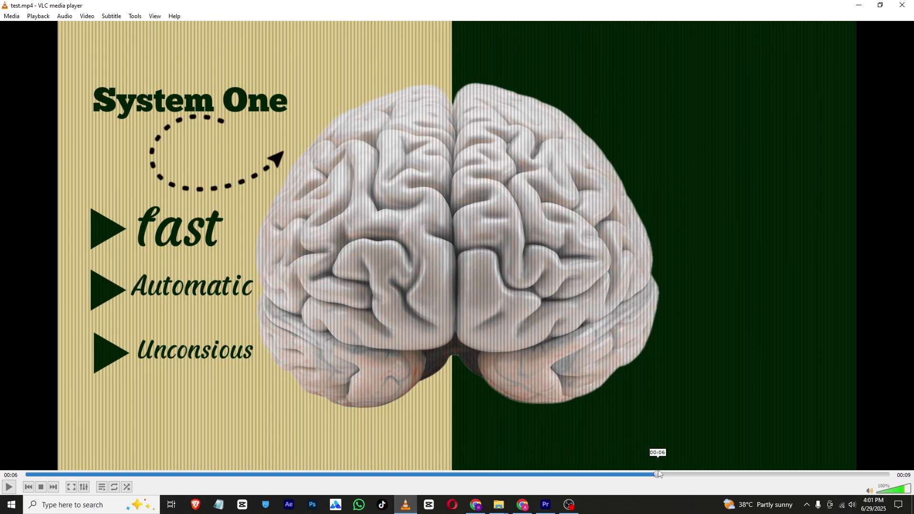
pyautogui.click(547, 508)
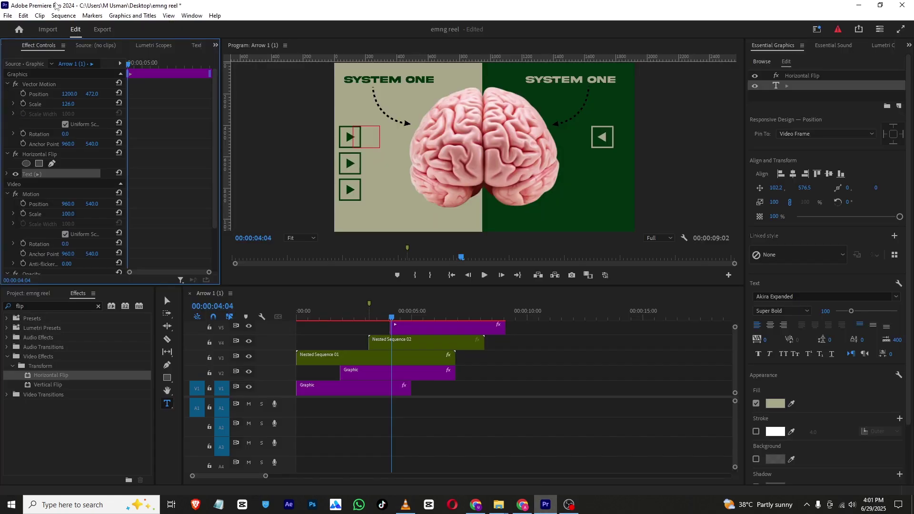
# - Add the Decode & Fade Characters Separately text preset from Premiere Composer's Starter Pack above the symbol clips, starting at 00:00:04:04
pyautogui.click(215, 45)
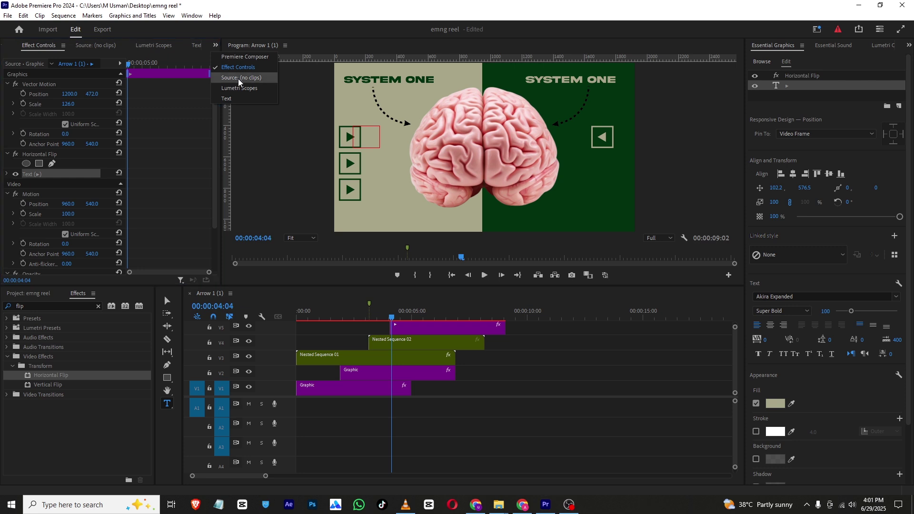
pyautogui.click(234, 62)
pyautogui.click(13, 111)
pyautogui.click(54, 135)
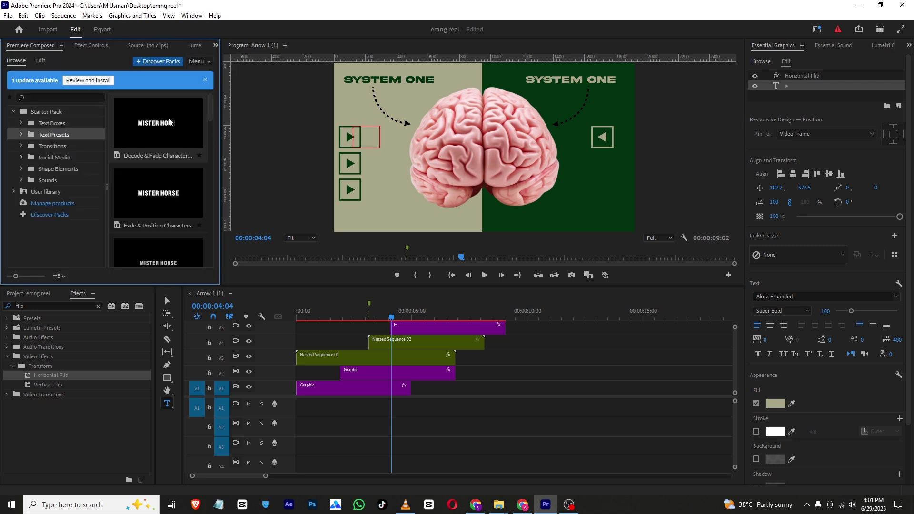
pyautogui.moveTo(158, 123); pyautogui.dragTo(333, 334)
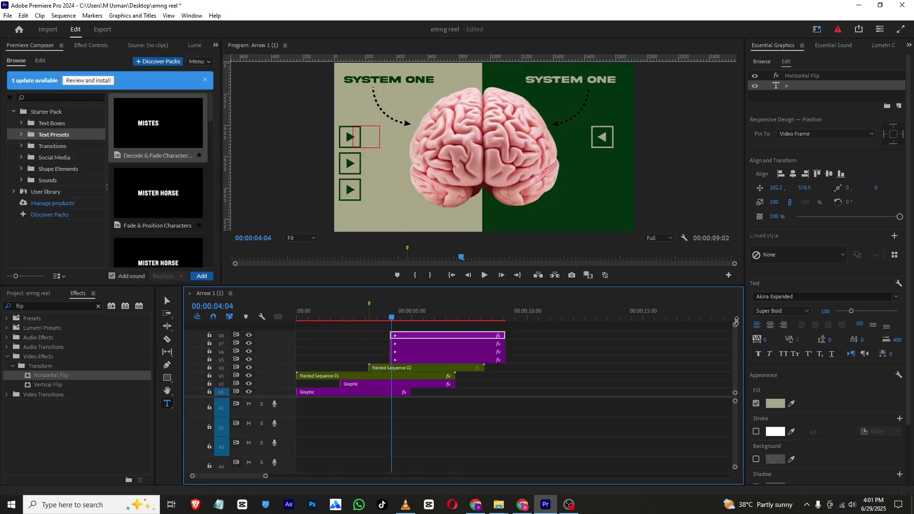
pyautogui.moveTo(166, 128); pyautogui.dragTo(390, 328)
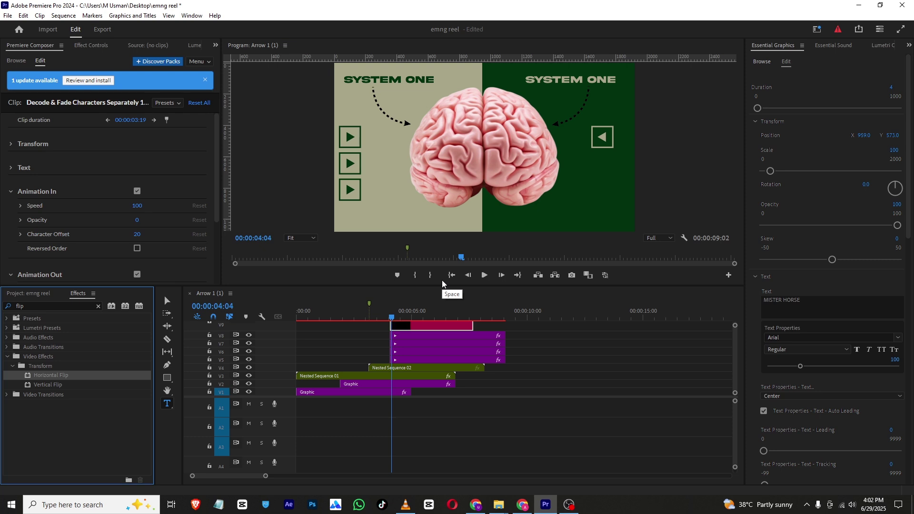
# - Check the first bullet's wording in the reference video and replace the preset's placeholder text with "fast"
pyautogui.click(412, 320)
pyautogui.click(422, 316)
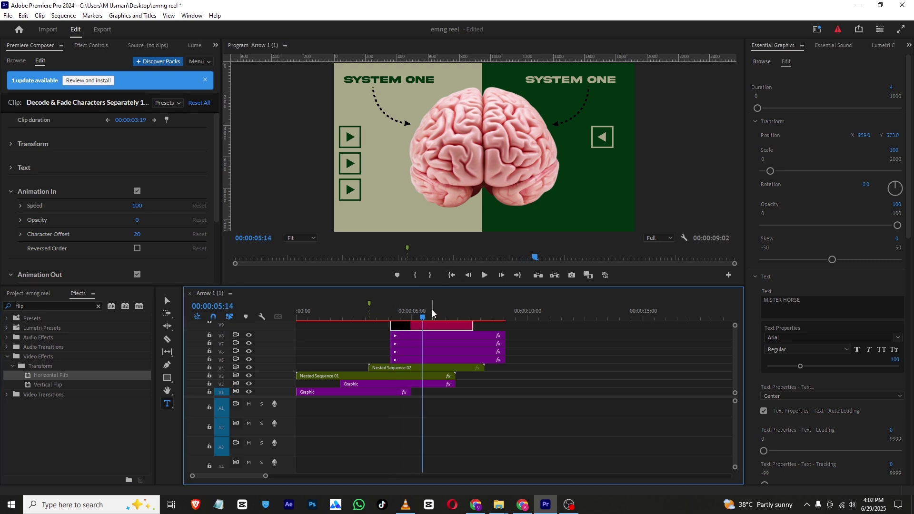
pyautogui.click(478, 149)
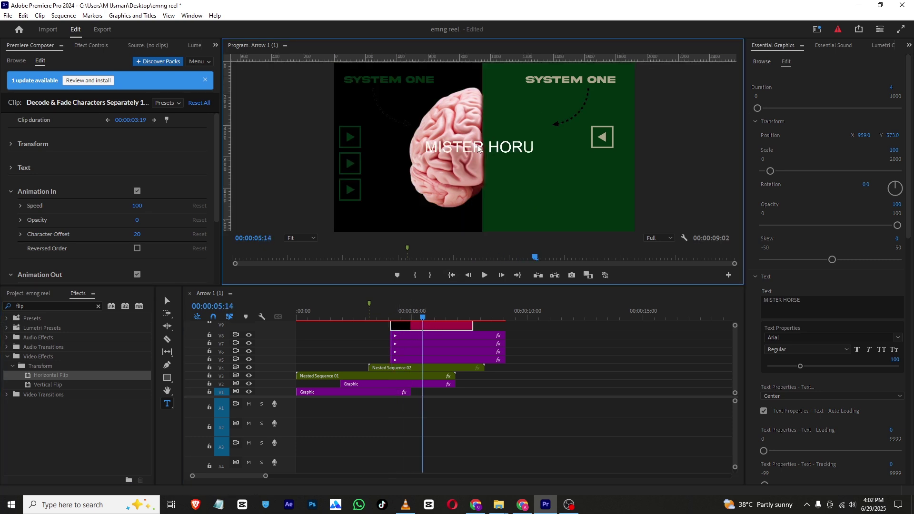
pyautogui.click(800, 301)
pyautogui.click(406, 505)
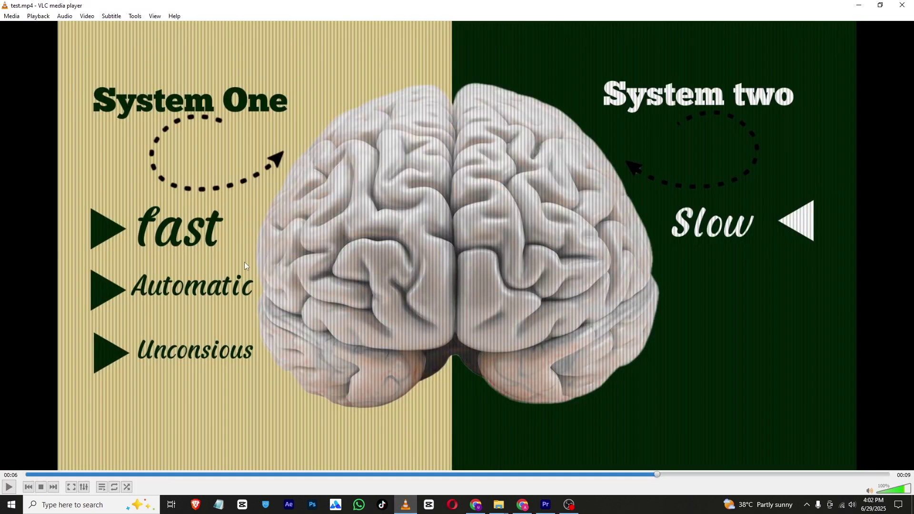
pyautogui.click(545, 505)
pyautogui.click(834, 313)
pyautogui.tripleClick(835, 313)
pyautogui.write('f')
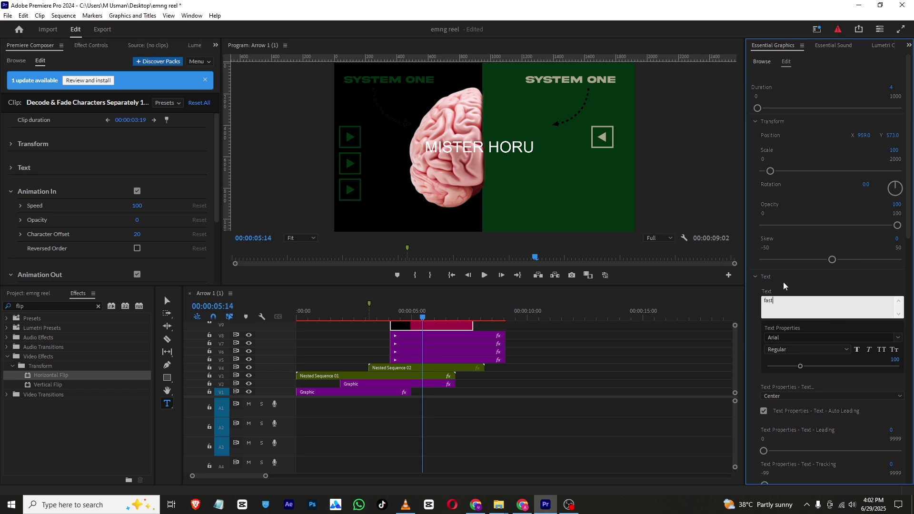
pyautogui.write('ast')
# - Set the font of the "fast" text to Impact
pyautogui.click(798, 337)
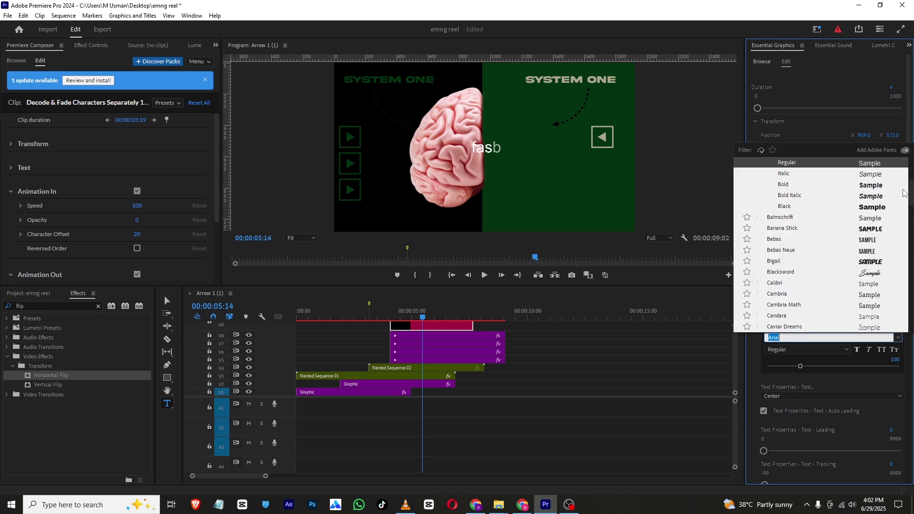
pyautogui.scroll(5, 880, 215)
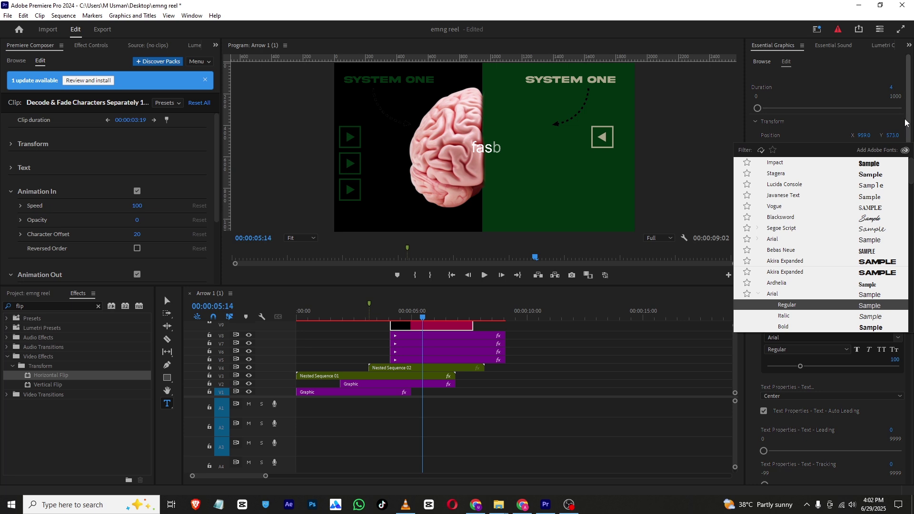
pyautogui.click(865, 165)
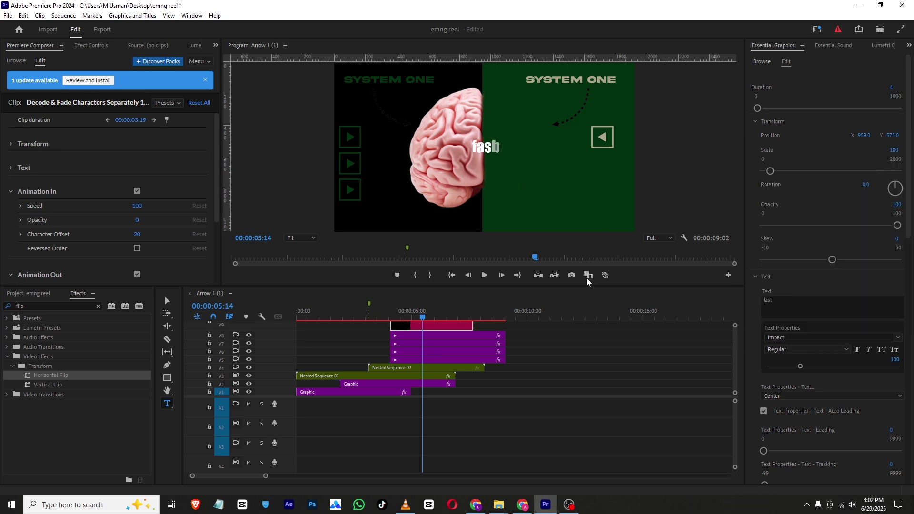
# - Set the "fast" text's fill to the dark green 013110 sampled from the green background half
pyautogui.scroll(-1, 825, 289)
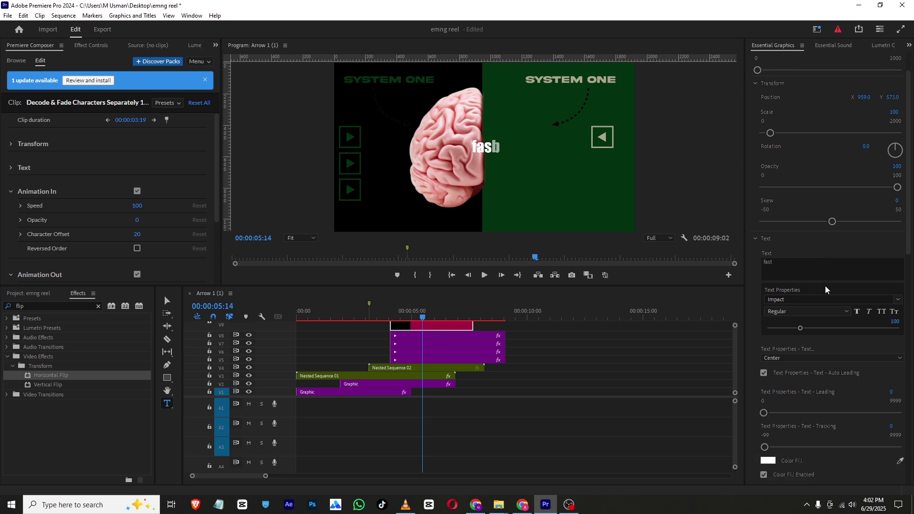
pyautogui.scroll(-3, 825, 290)
pyautogui.click(767, 375)
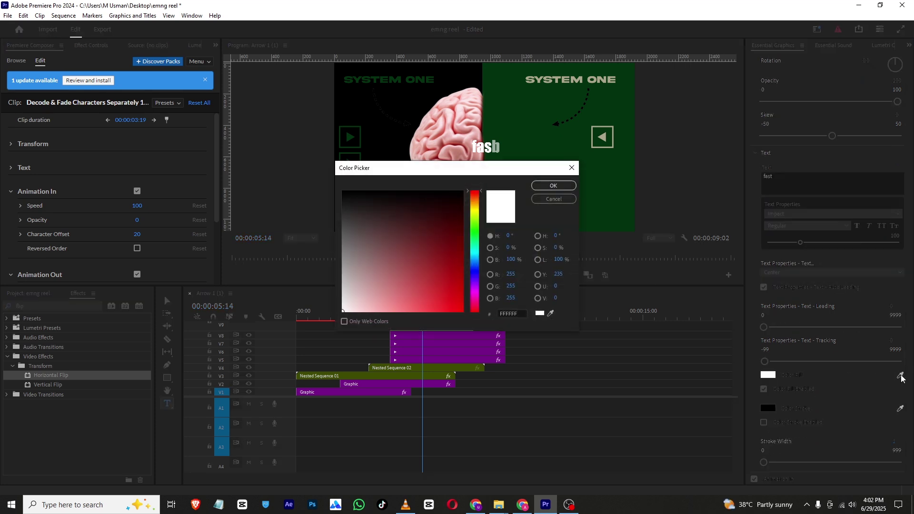
pyautogui.click(550, 313)
pyautogui.click(523, 132)
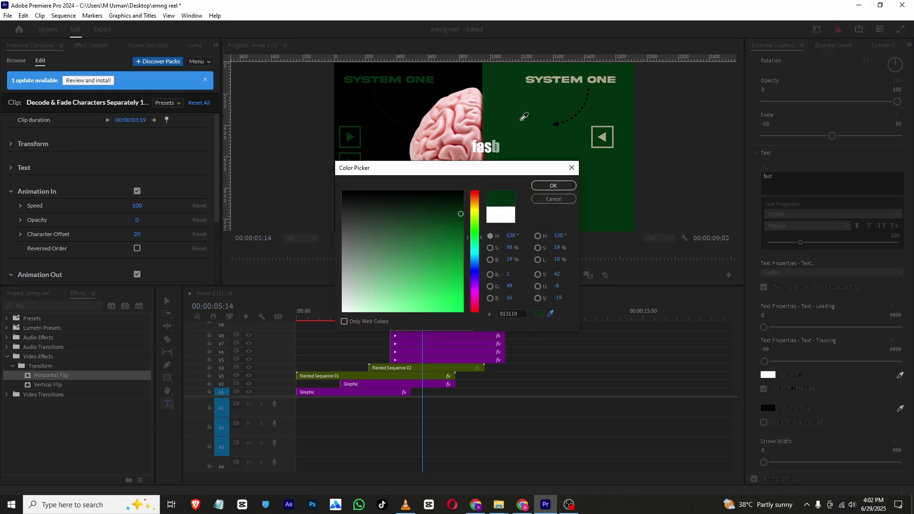
pyautogui.click(552, 185)
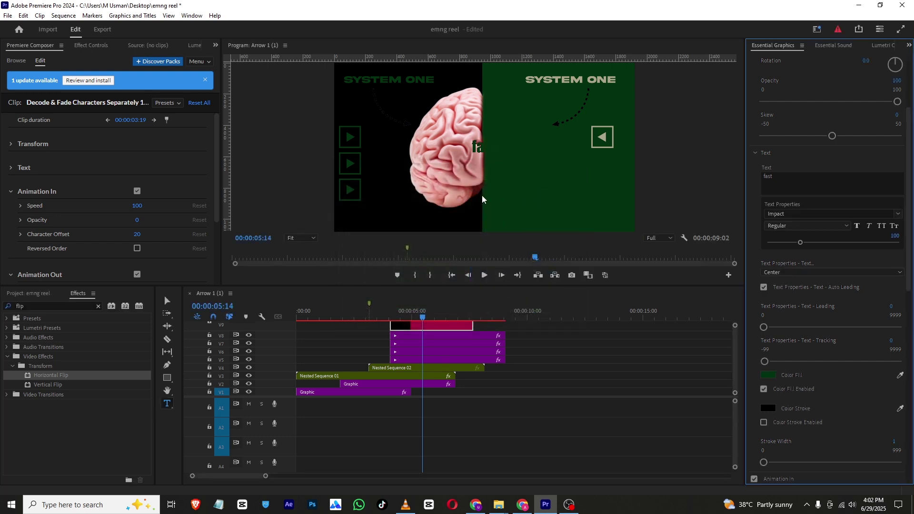
# - Move the "fast" text beside the first bullet symbol at Position 277, 460 and preview its reveal animation
pyautogui.moveTo(391, 312); pyautogui.dragTo(398, 312)
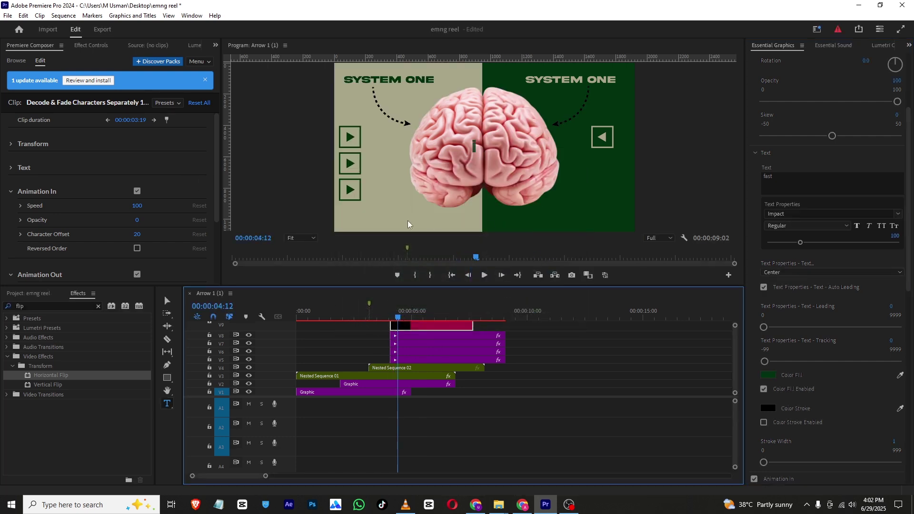
pyautogui.click(70, 47)
pyautogui.moveTo(474, 147); pyautogui.dragTo(367, 135)
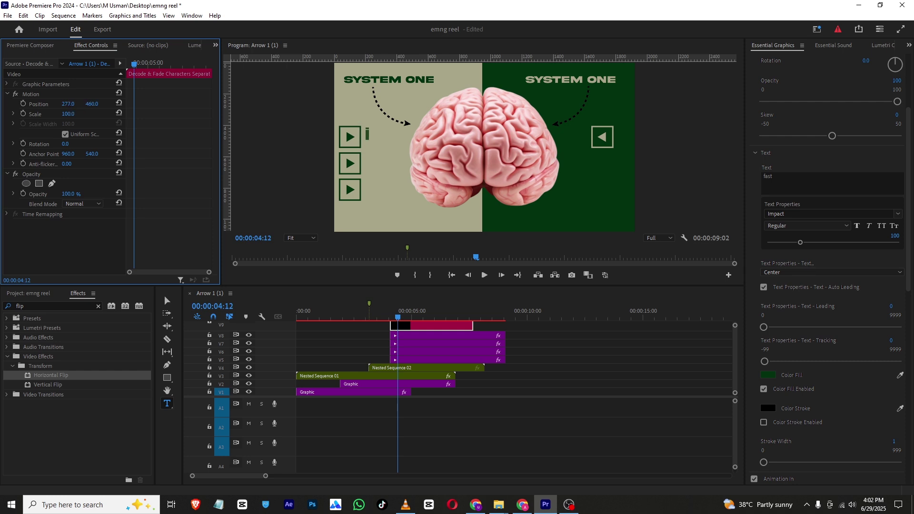
pyautogui.click(407, 317)
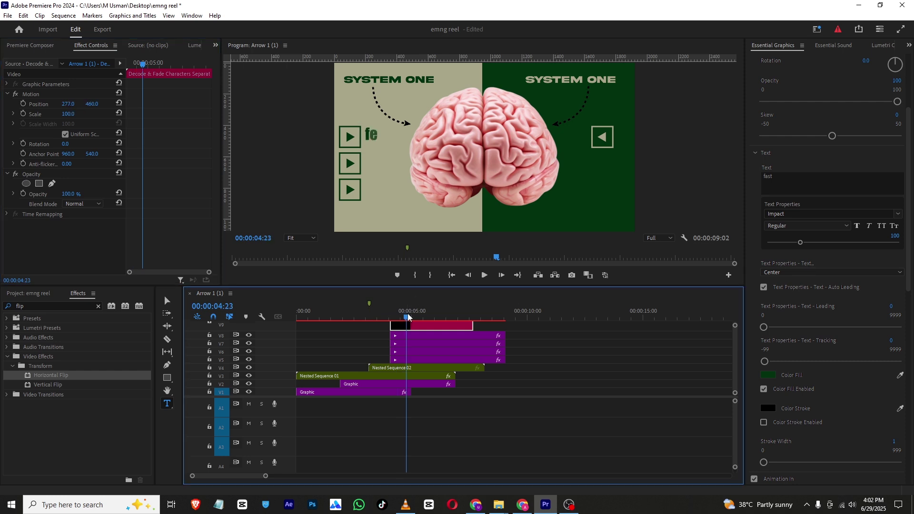
pyautogui.moveTo(408, 317); pyautogui.dragTo(428, 320)
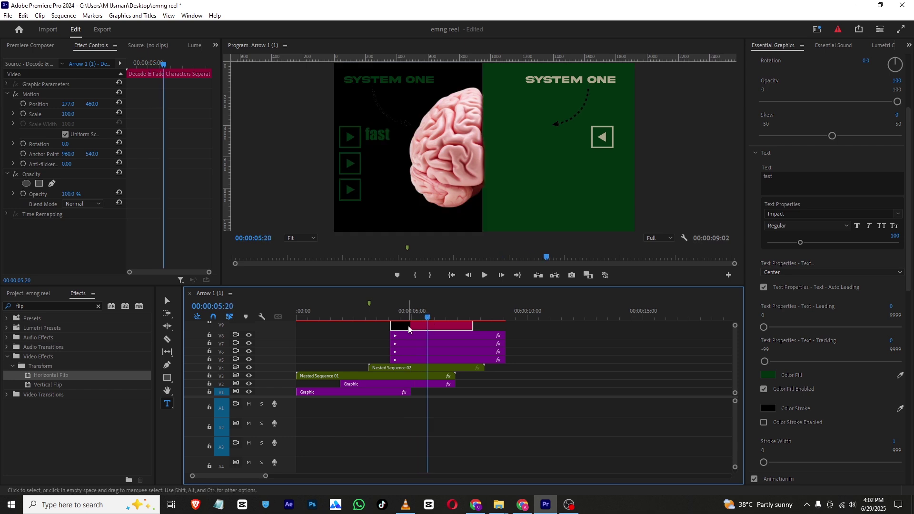
# - Extend the V1 background graphic to the end of the symbol clips, and select the "fast" text clip with the playhead at 00:00:05:29
pyautogui.click(408, 395)
pyautogui.moveTo(412, 395); pyautogui.dragTo(503, 396)
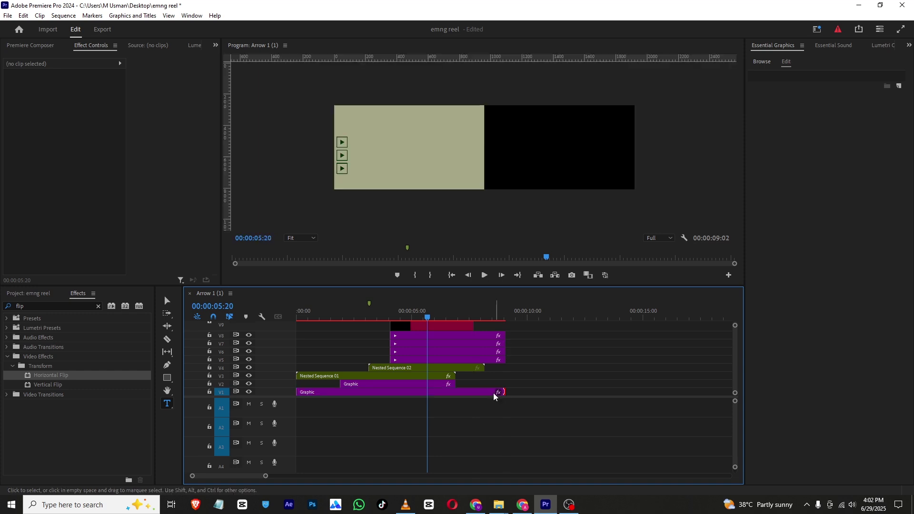
pyautogui.moveTo(426, 313); pyautogui.dragTo(435, 318)
pyautogui.click(434, 326)
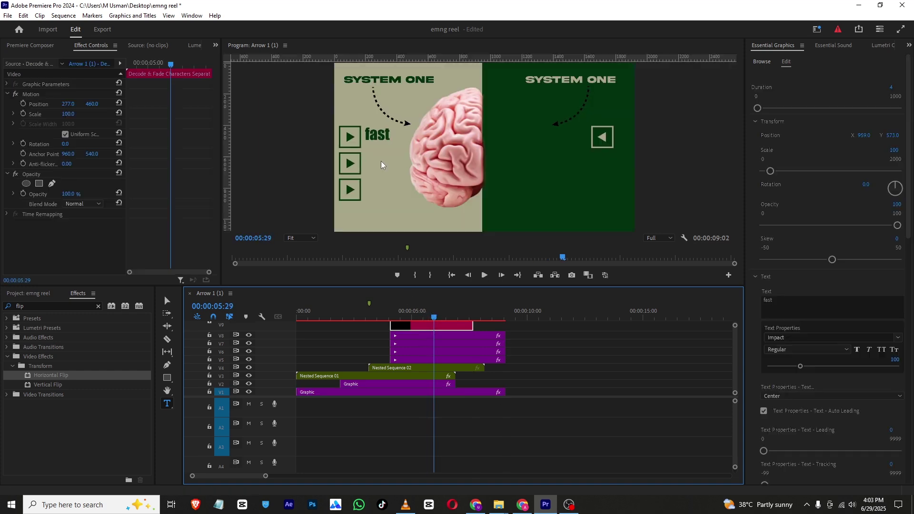